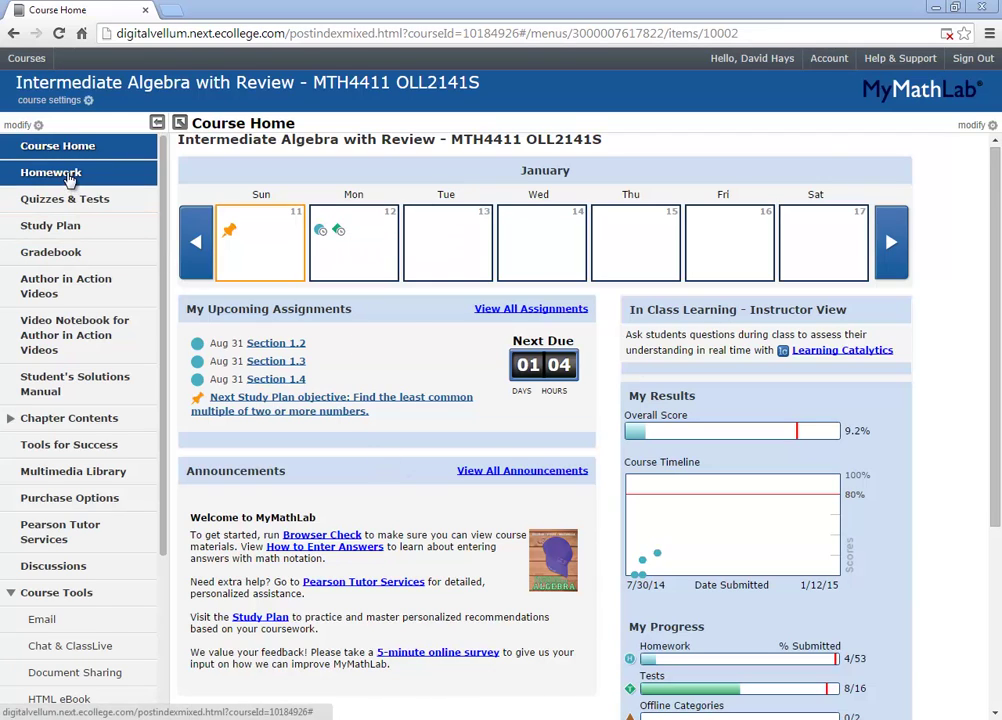
Step: Show the All Homework Assignments list and find Section 2.1-2.3, due 01/12/15 at 10:59pm
left_click(68, 176)
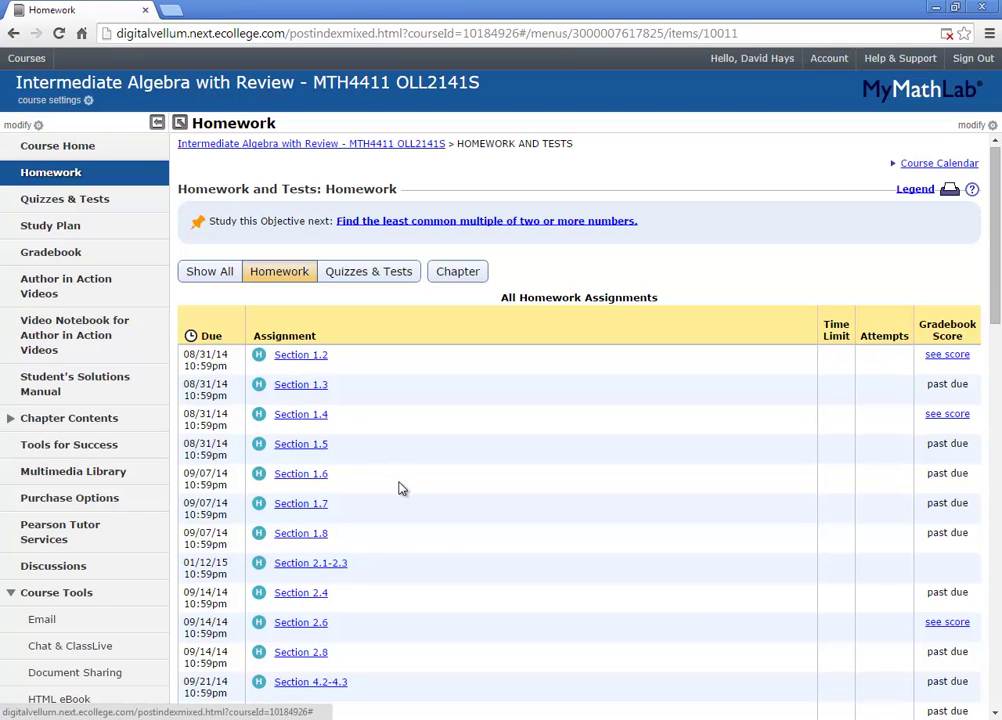
scroll(397, 496, "down", 1)
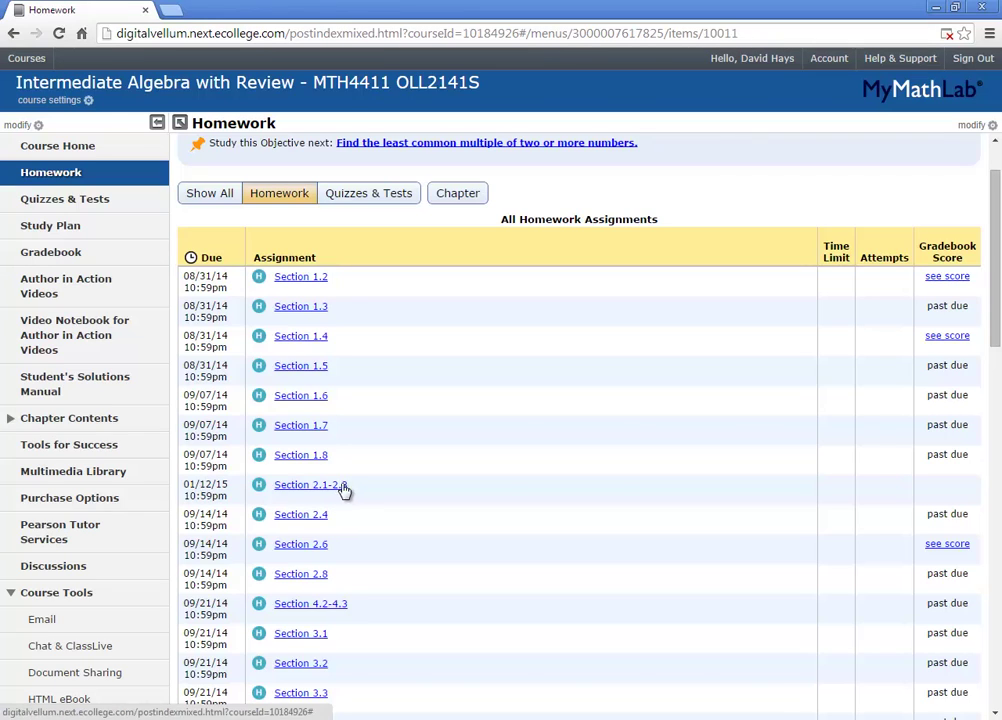
Step: Open the Section 2.1-2.3 homework and start question 1, solving 5x + 6 = 16
left_click(331, 487)
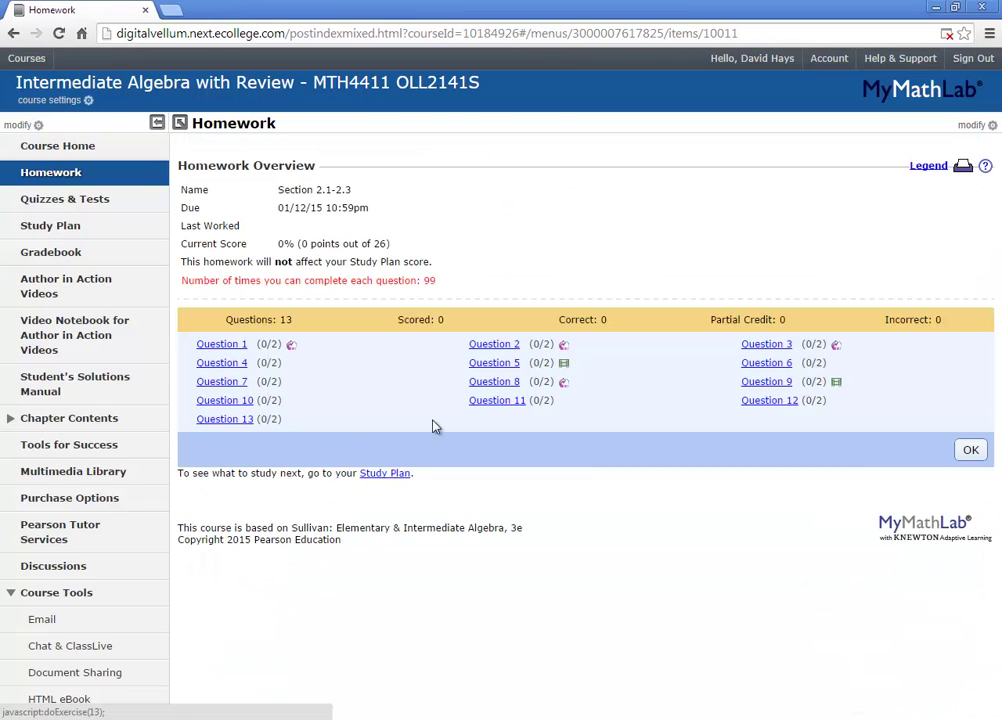
left_click(224, 346)
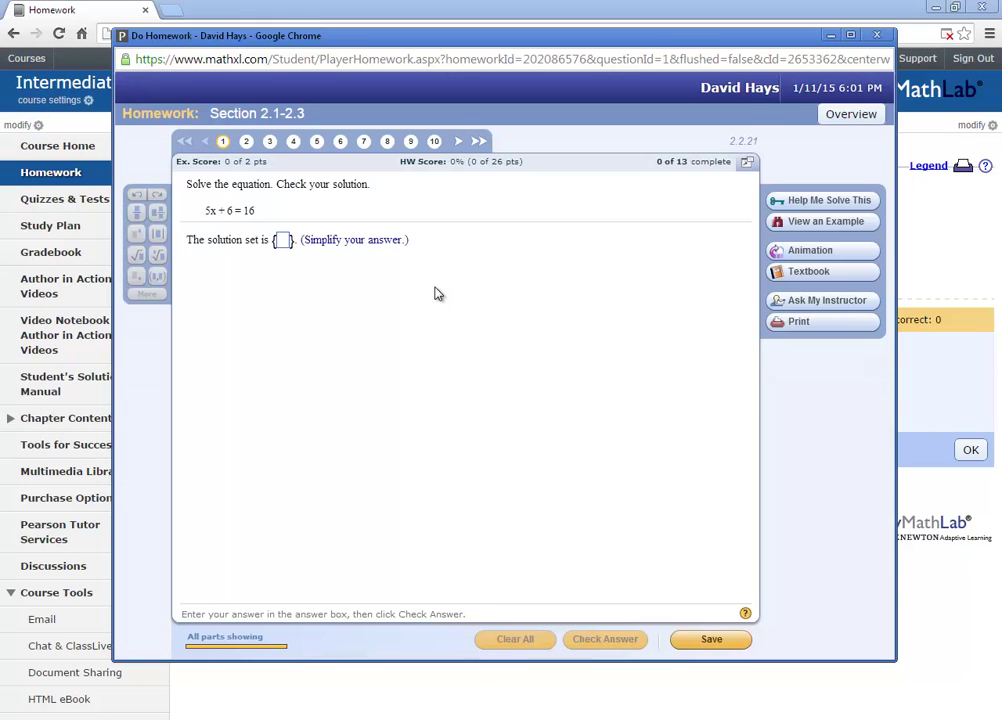
Step: Submit 7 as the first answer to 5x + 6 = 16, which is marked incorrect
left_click(284, 243)
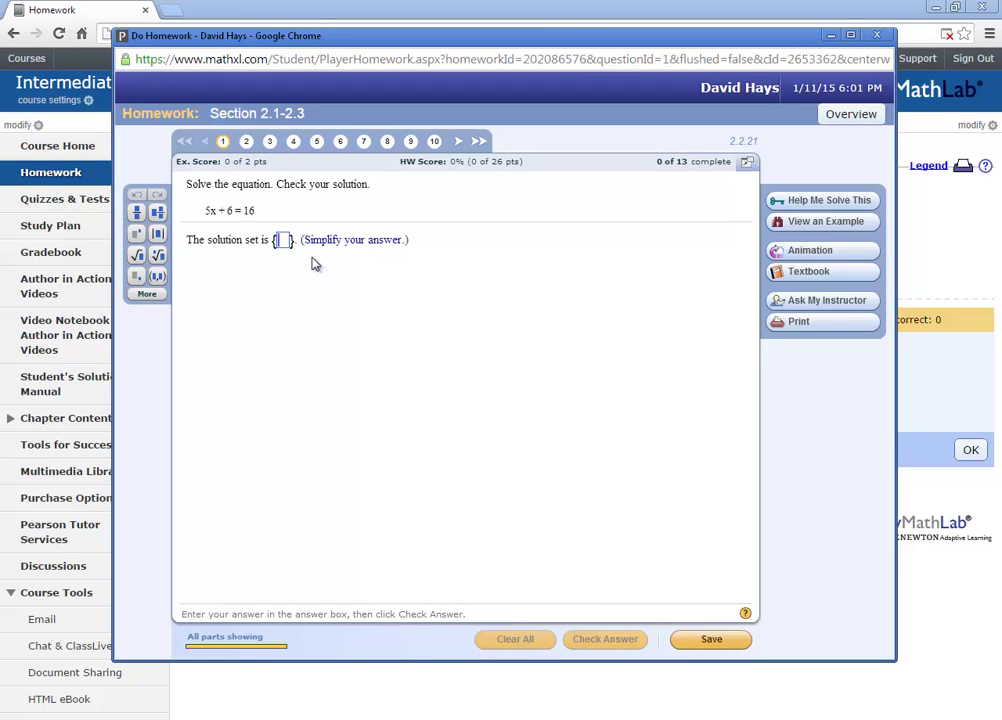
type("7")
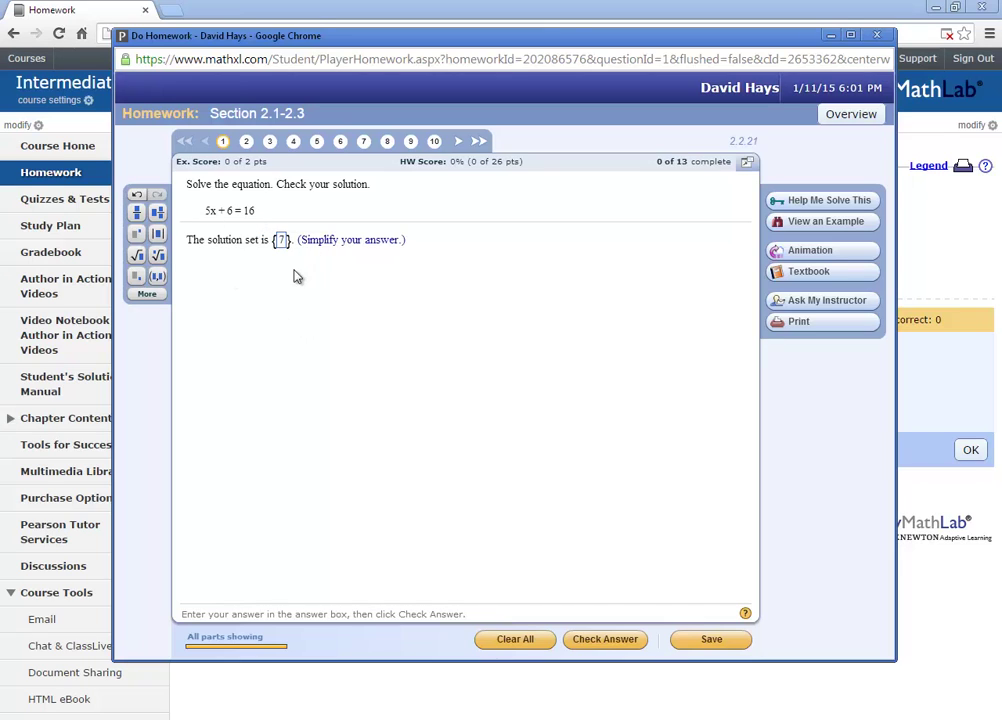
left_click(597, 643)
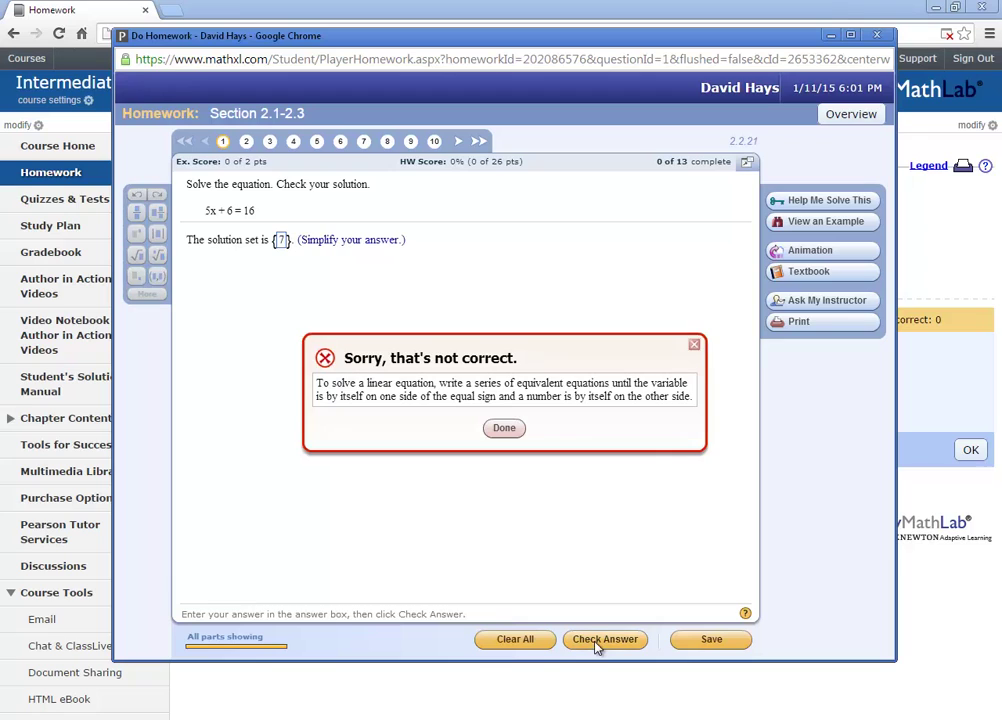
left_click(504, 430)
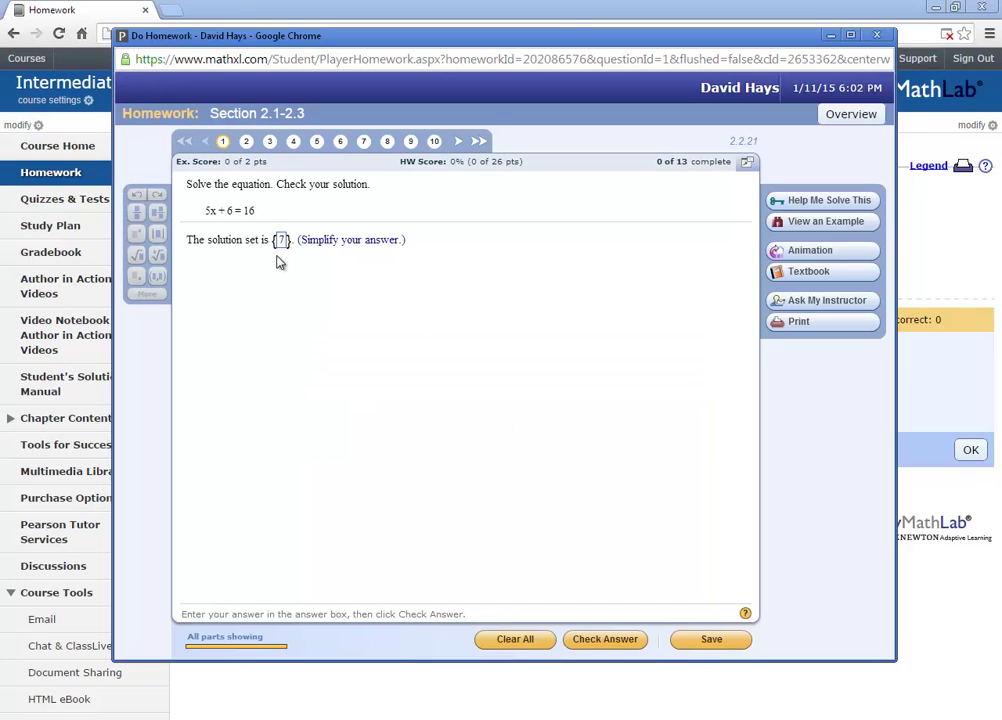
Step: Replace the answer with 4 and submit it as the final attempt, revealing the correct answer 2
left_click(282, 242)
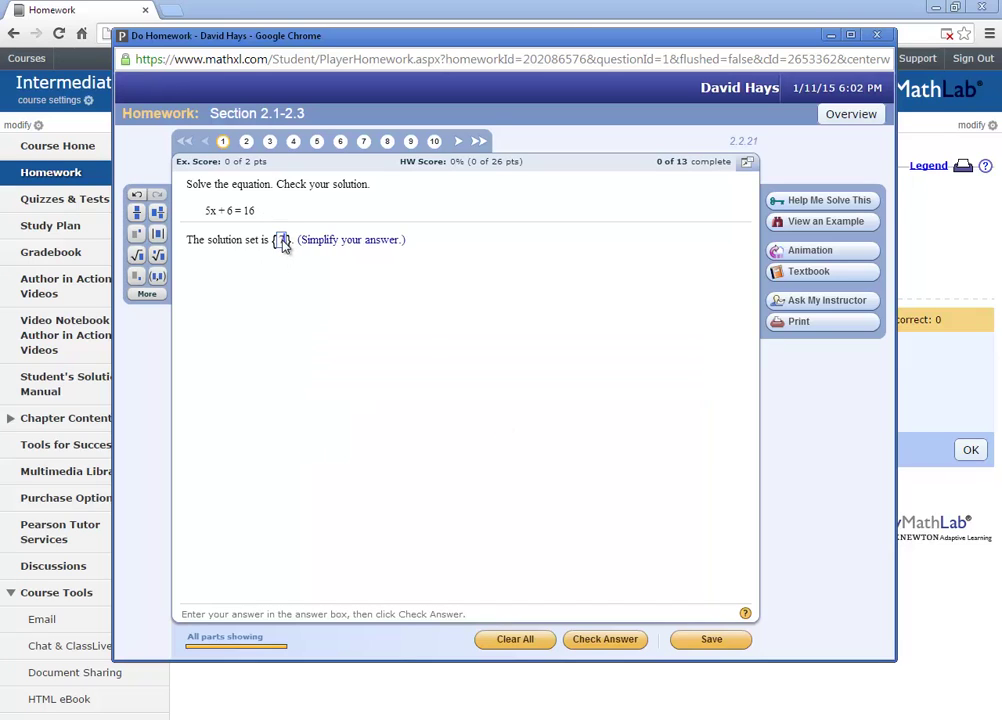
left_click(293, 247)
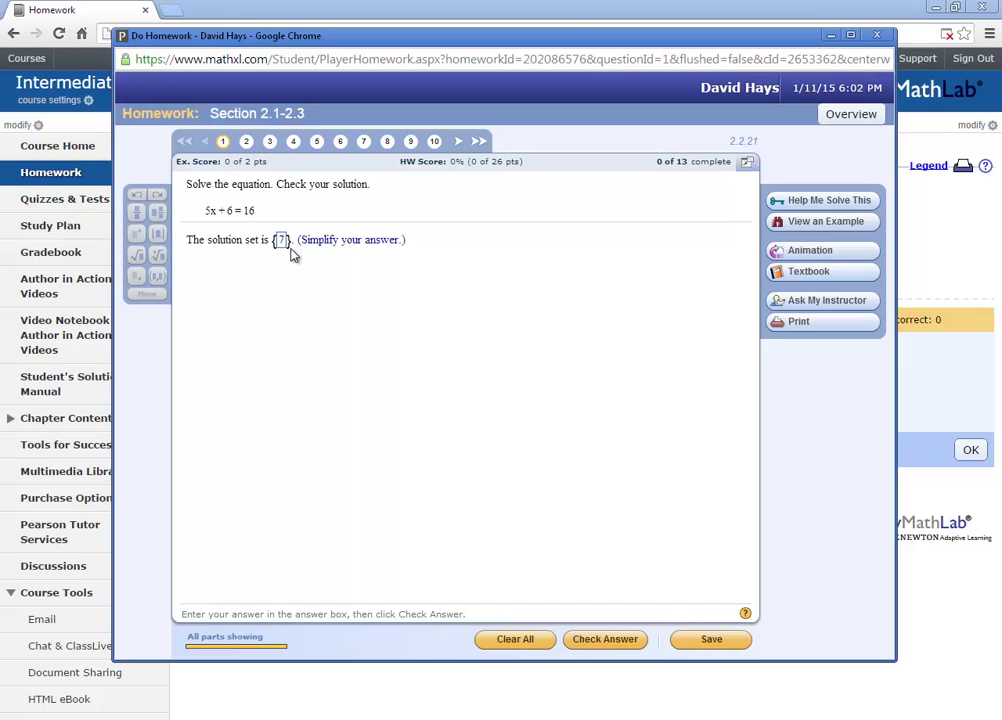
double_click(283, 243)
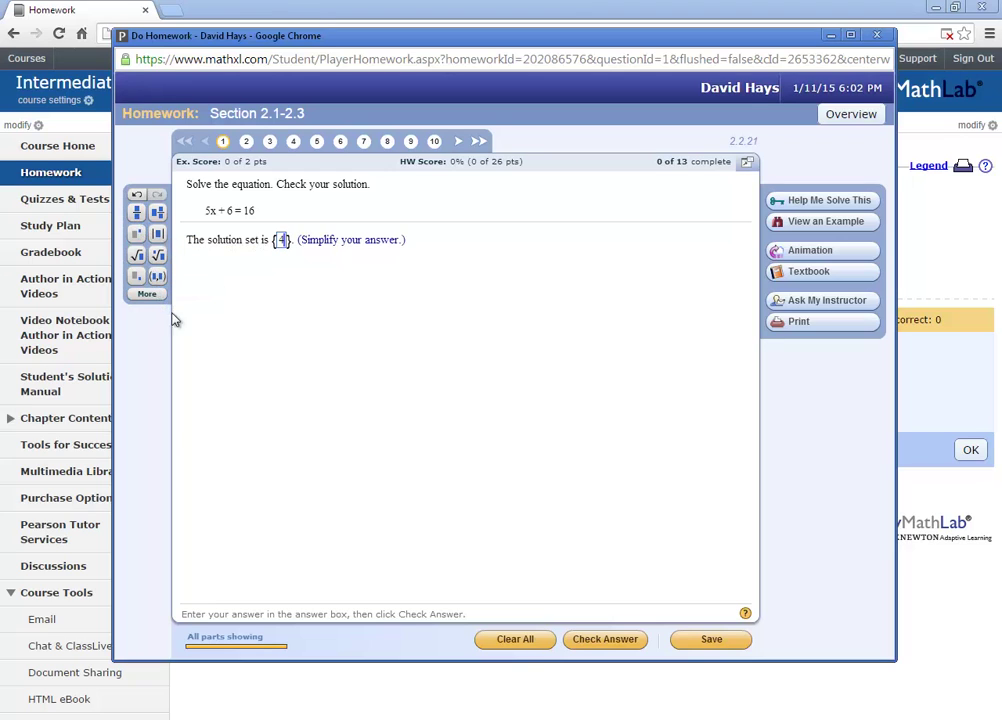
left_click(595, 643)
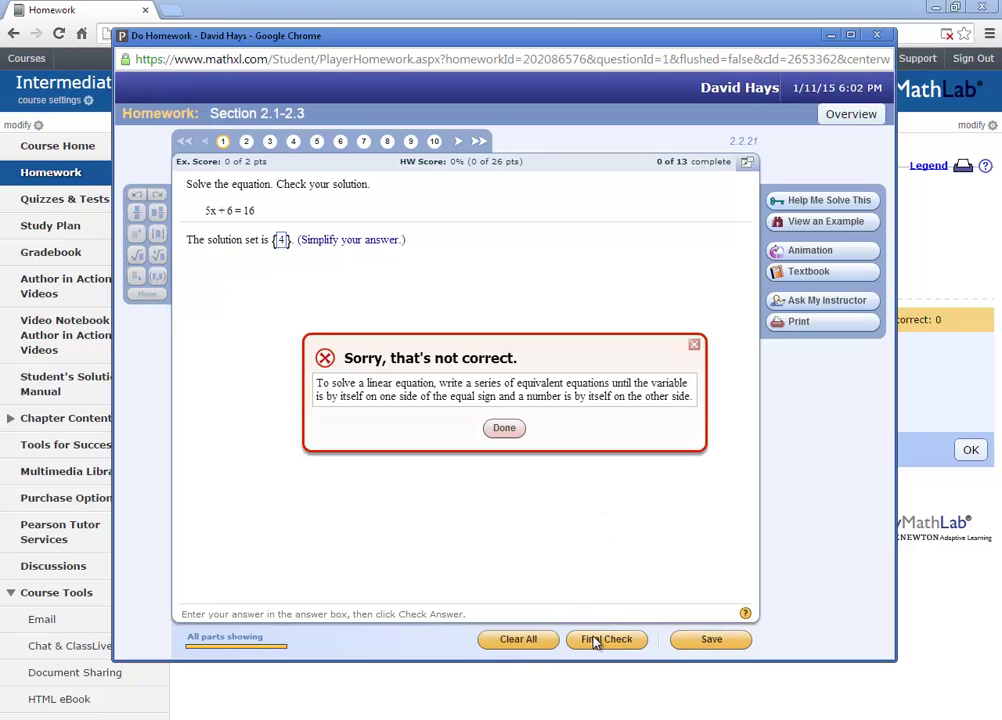
left_click(504, 428)
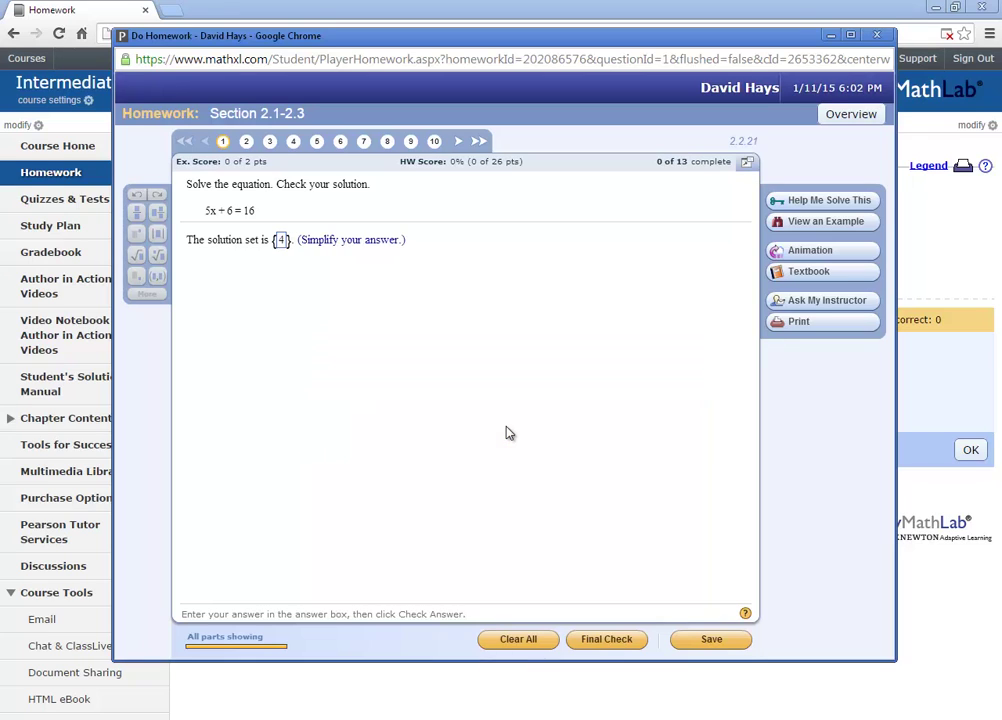
left_click(606, 642)
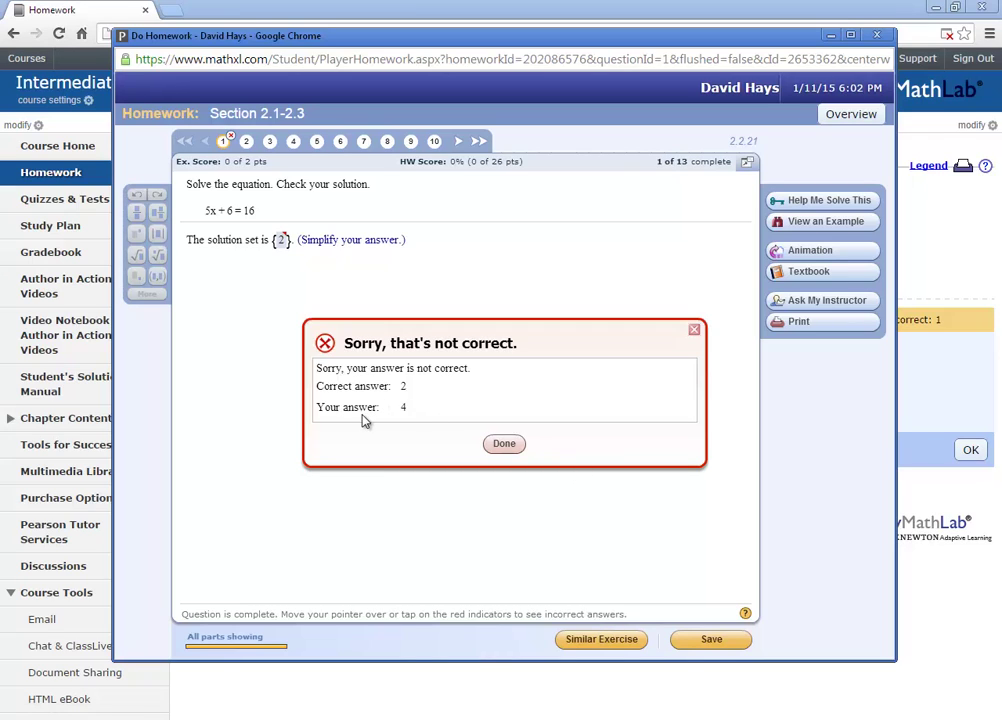
Step: Solve question 2, 4y − 6 = −30, with −6, marked correct for a 7.69% score
left_click(504, 445)
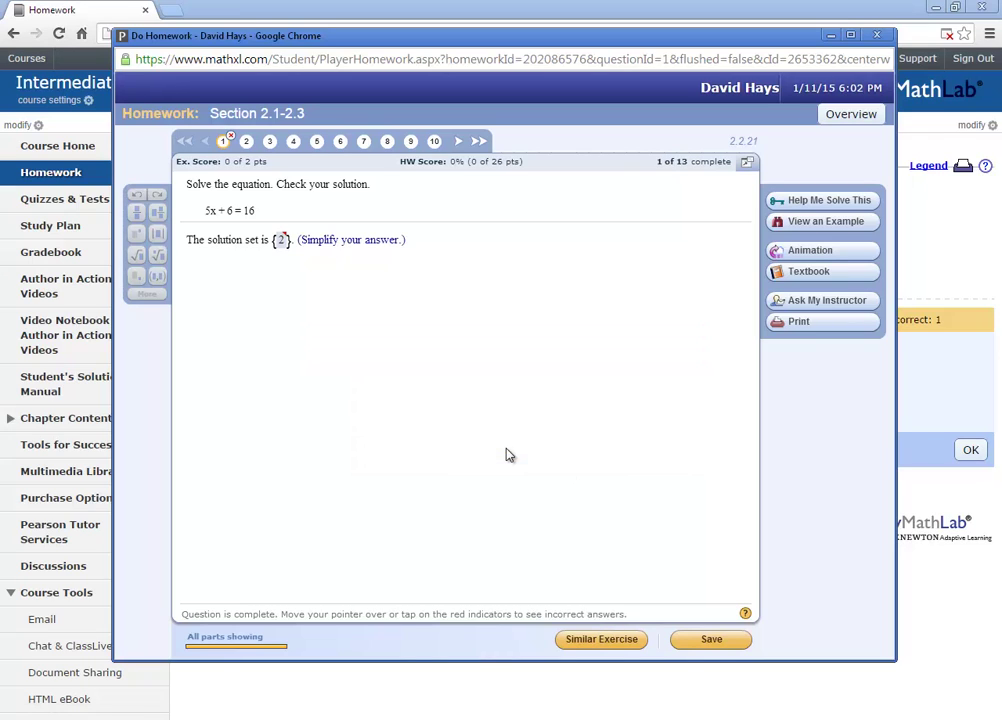
left_click(248, 142)
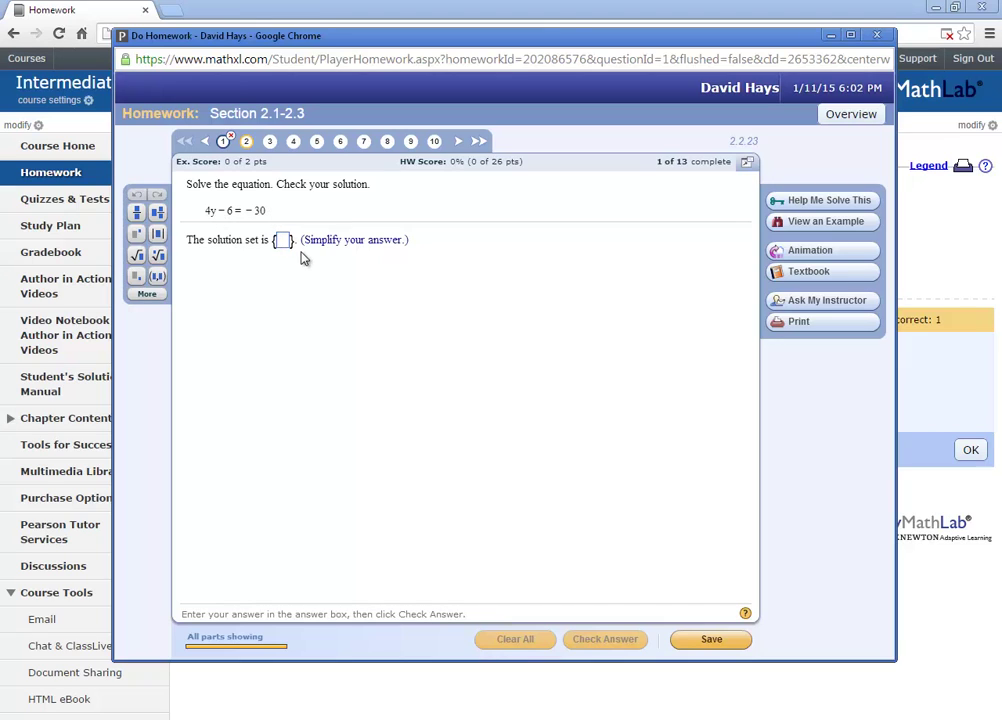
type("-6")
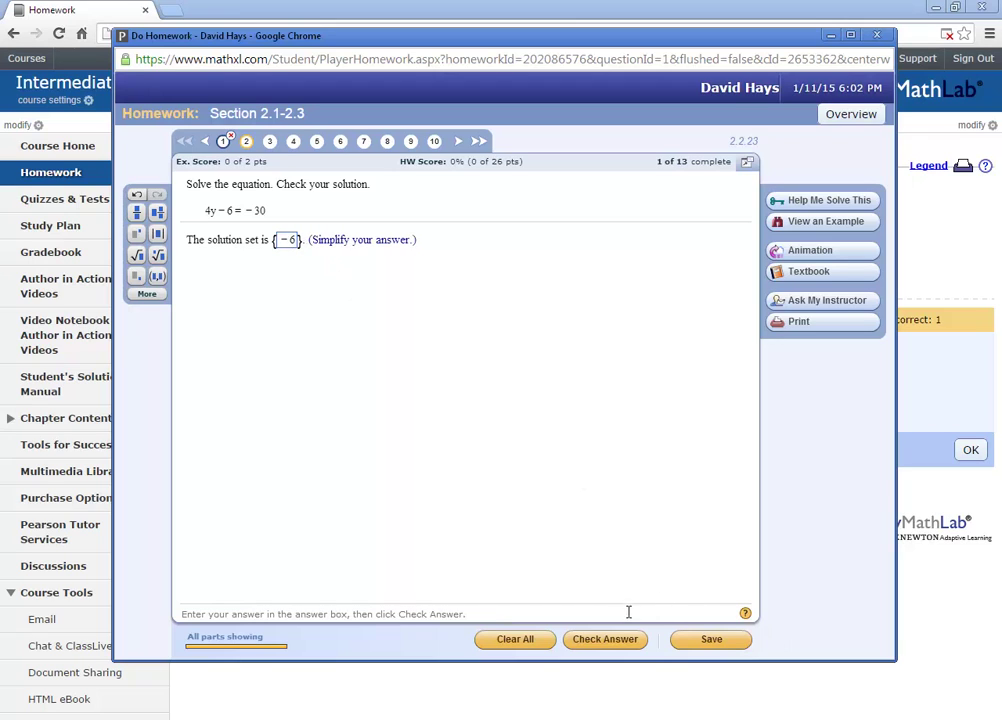
left_click(605, 640)
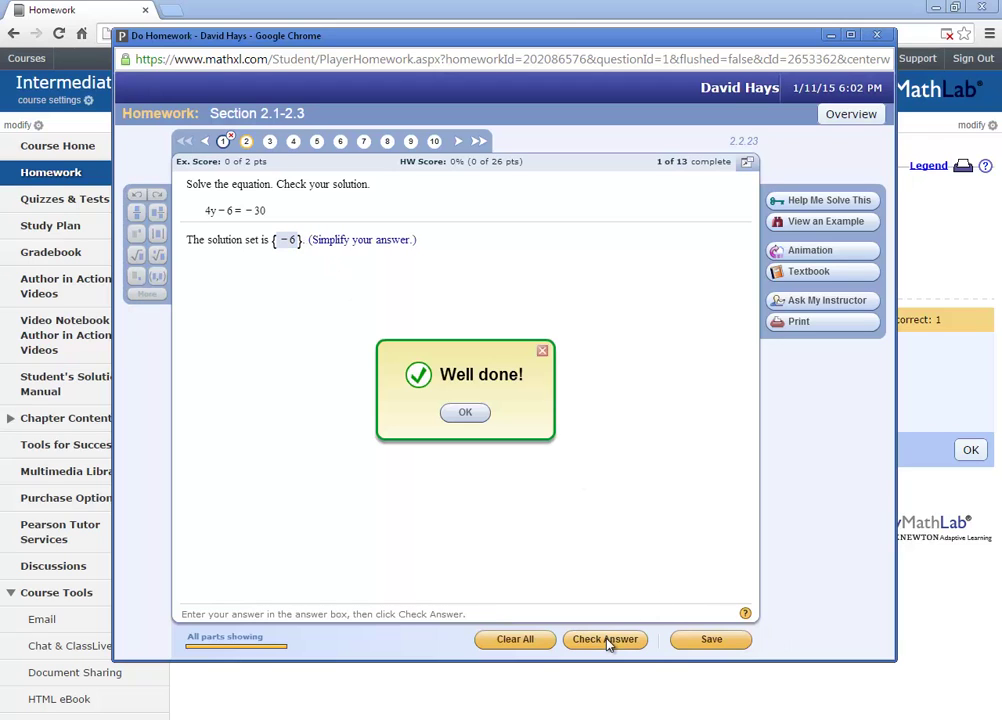
left_click(472, 415)
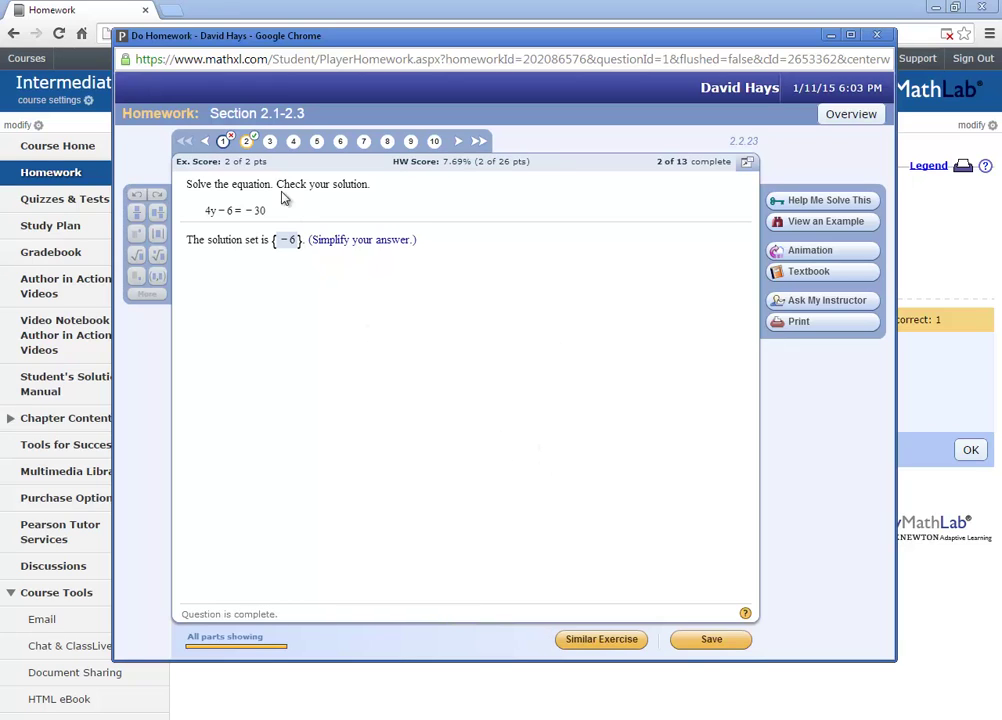
Step: Submit 8 as the first answer to question 3, 20y + 2 = 7, which is marked incorrect
left_click(269, 141)
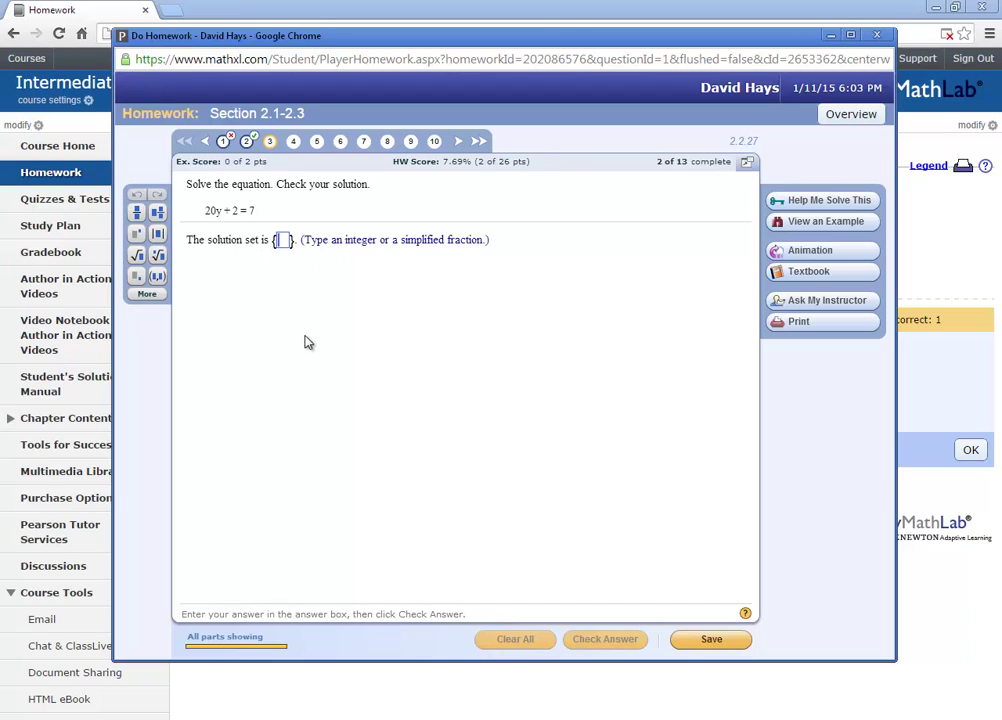
type("8")
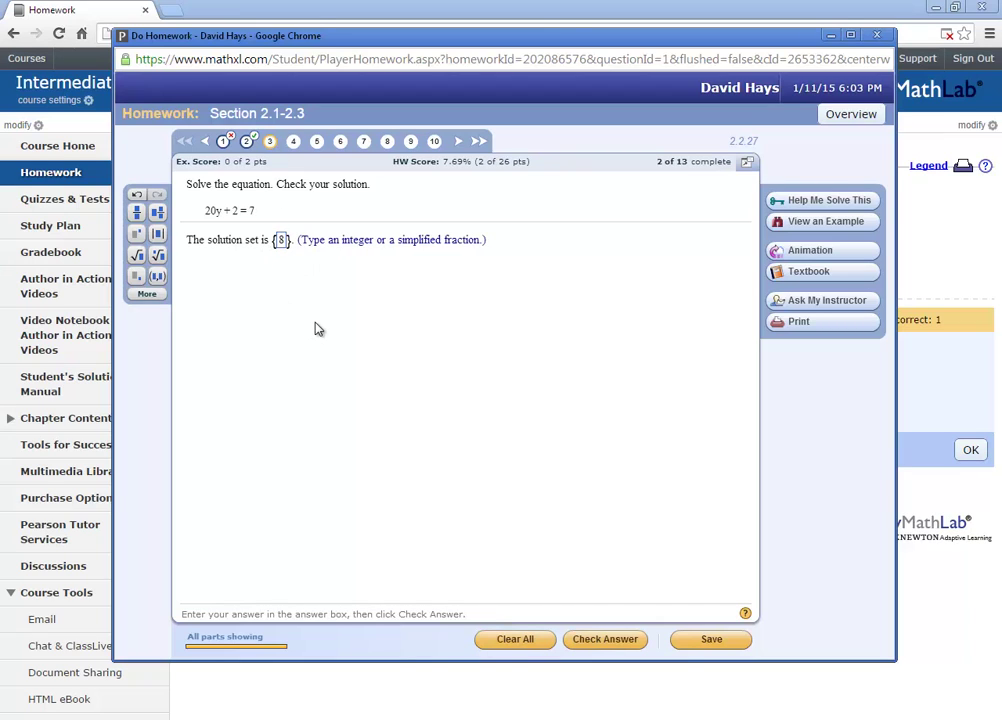
left_click(604, 639)
left_click(504, 428)
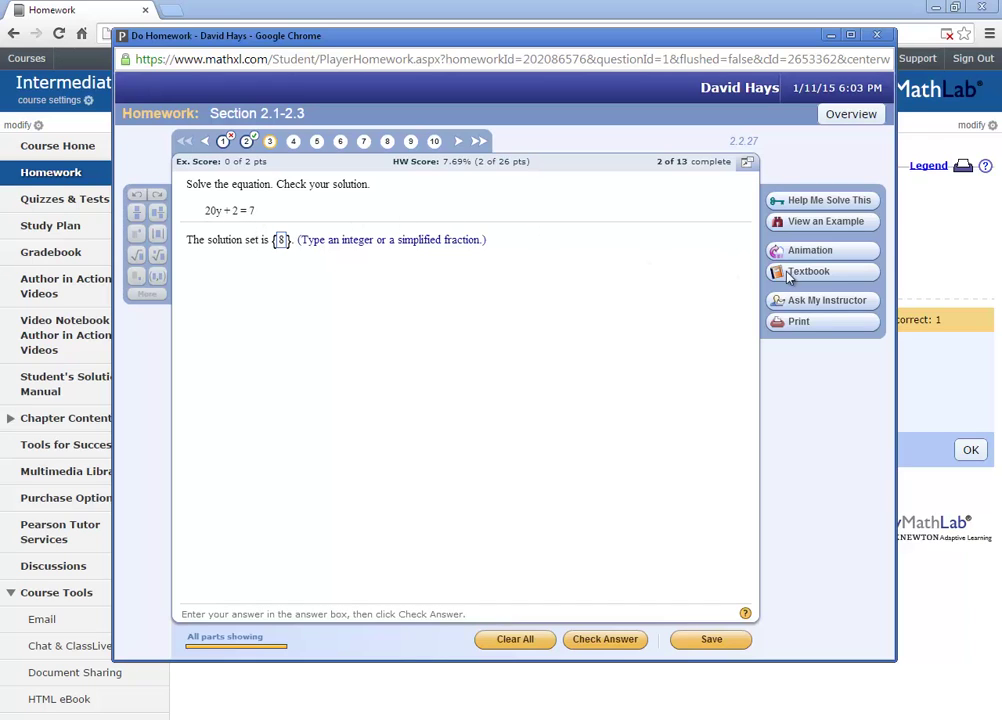
Step: In Help Me Solve This, choose the Addition property of equality and enter 5 for 20y
left_click(828, 202)
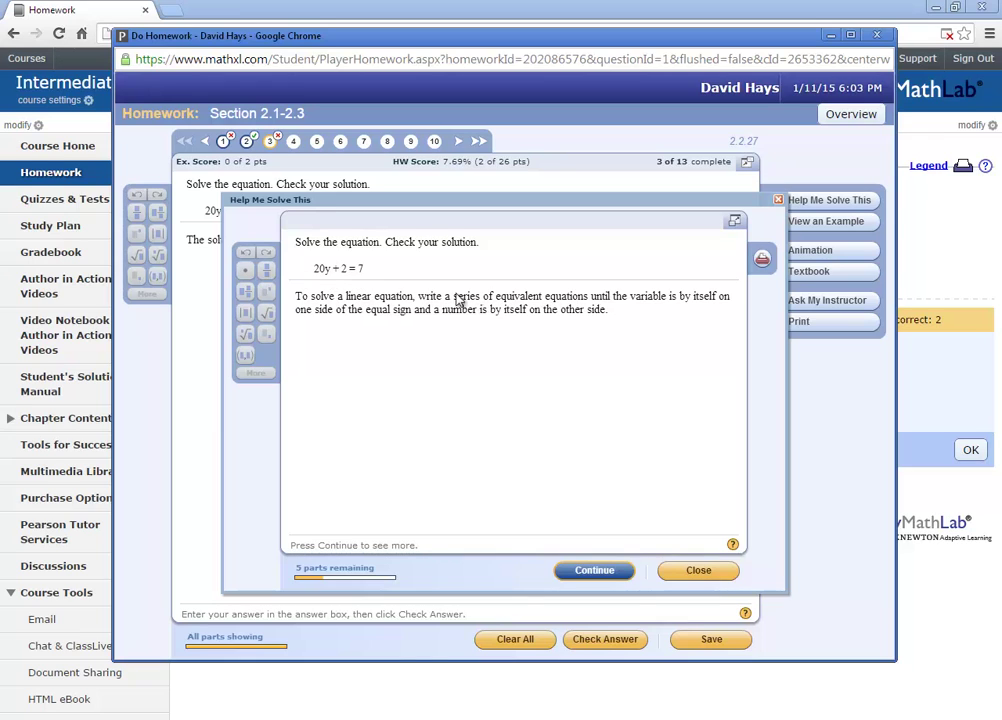
left_click(600, 570)
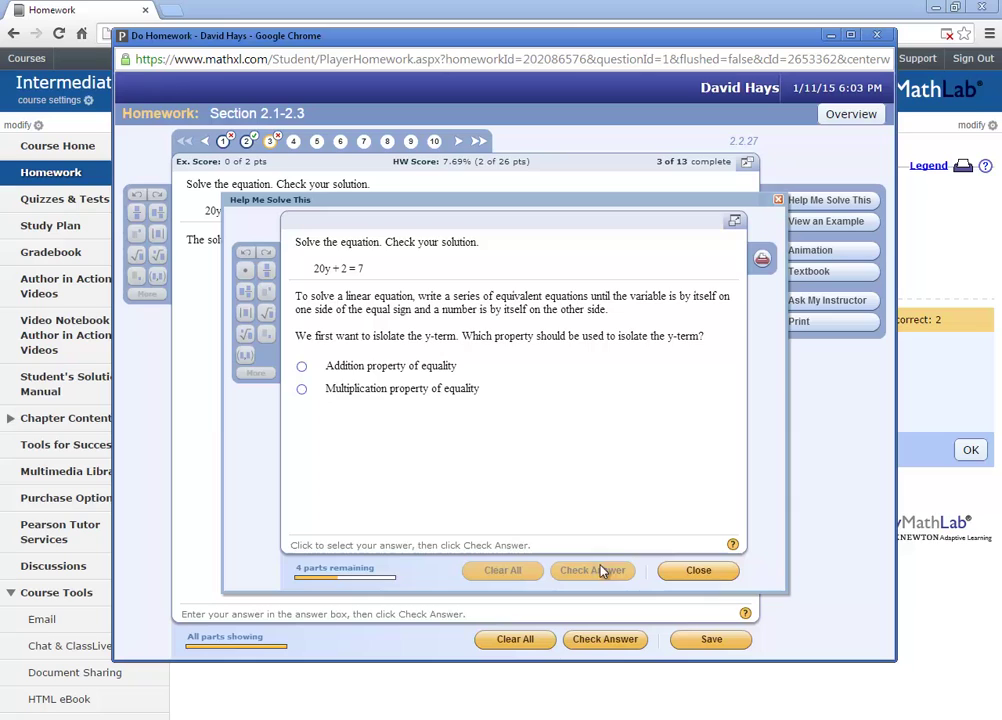
left_click(302, 366)
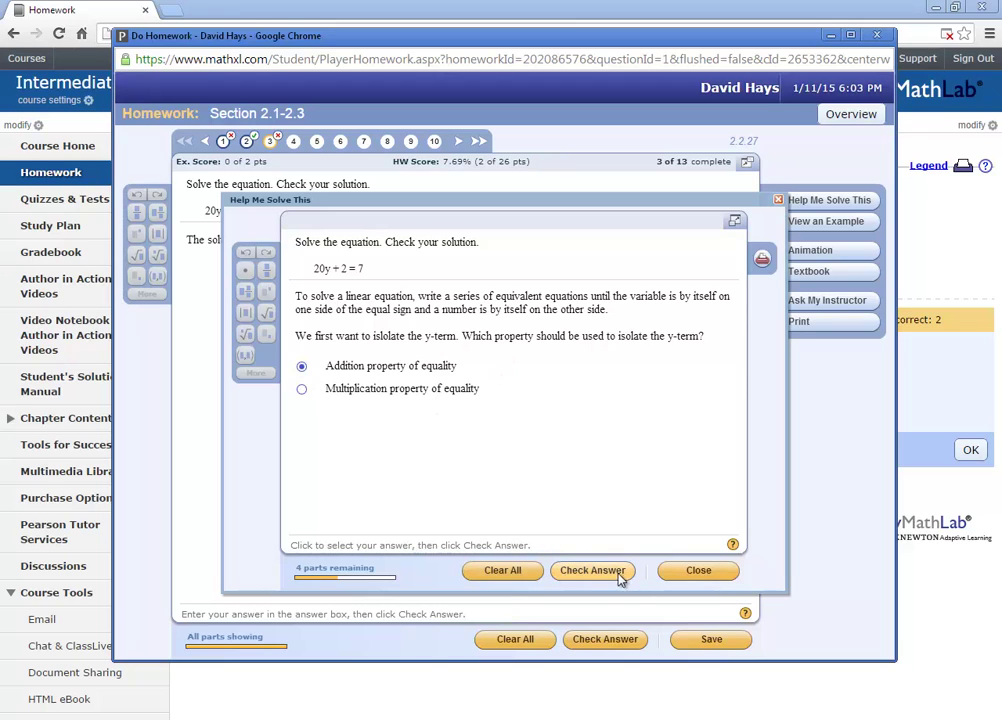
left_click(601, 574)
left_click(513, 407)
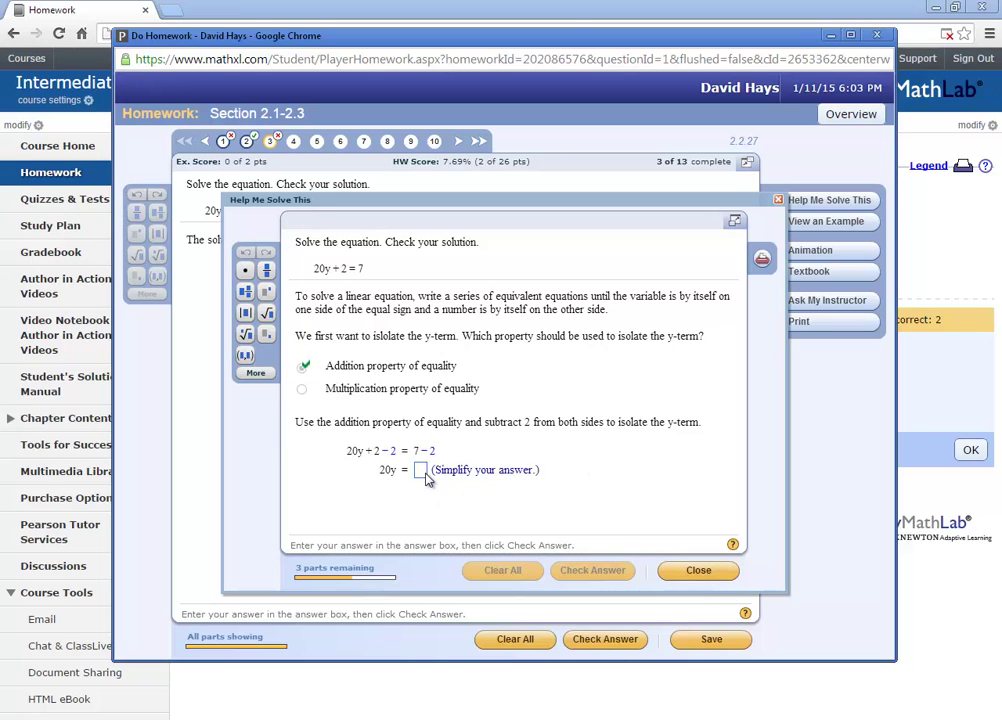
type("5")
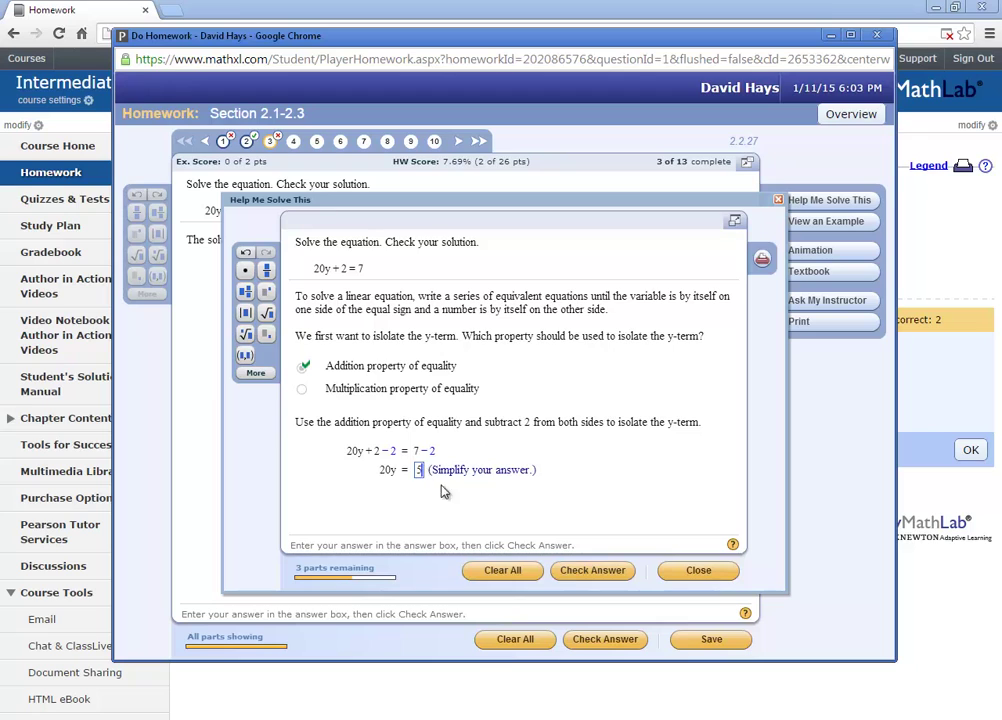
left_click(588, 569)
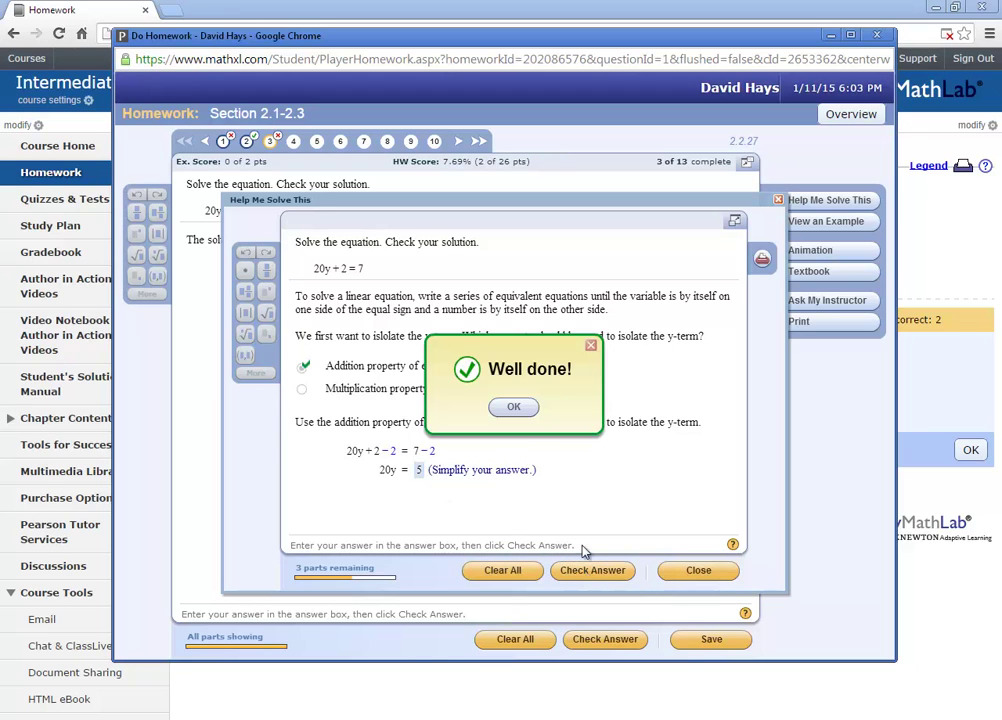
left_click(513, 408)
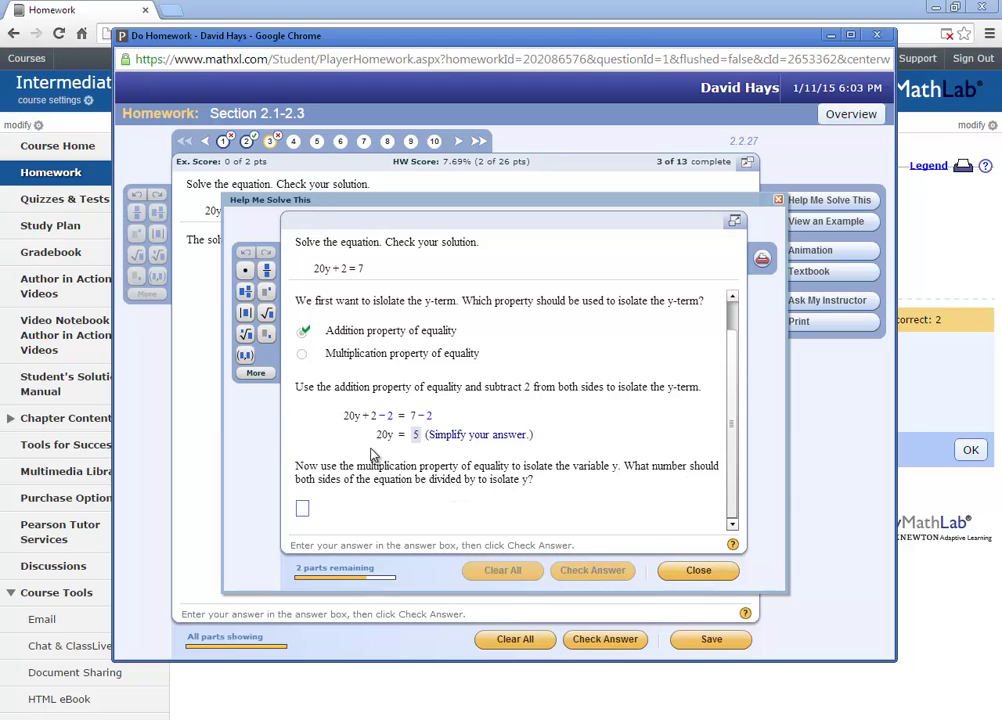
Step: Divide both sides by 20 and enter the solution y = 1/4 as a fraction
type("20")
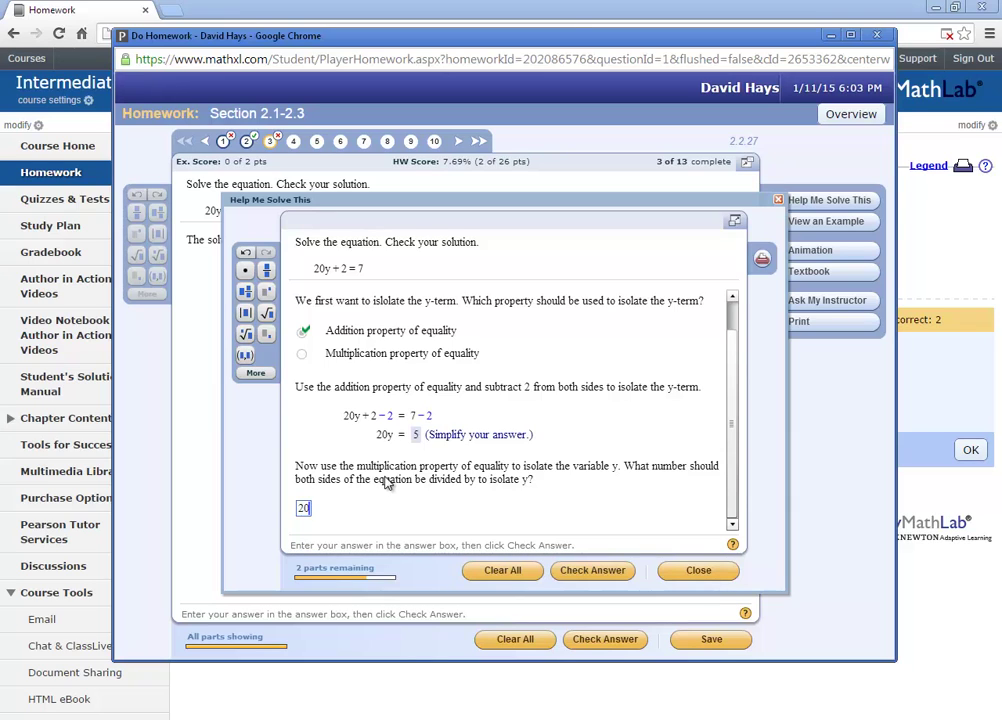
left_click(576, 570)
left_click(513, 407)
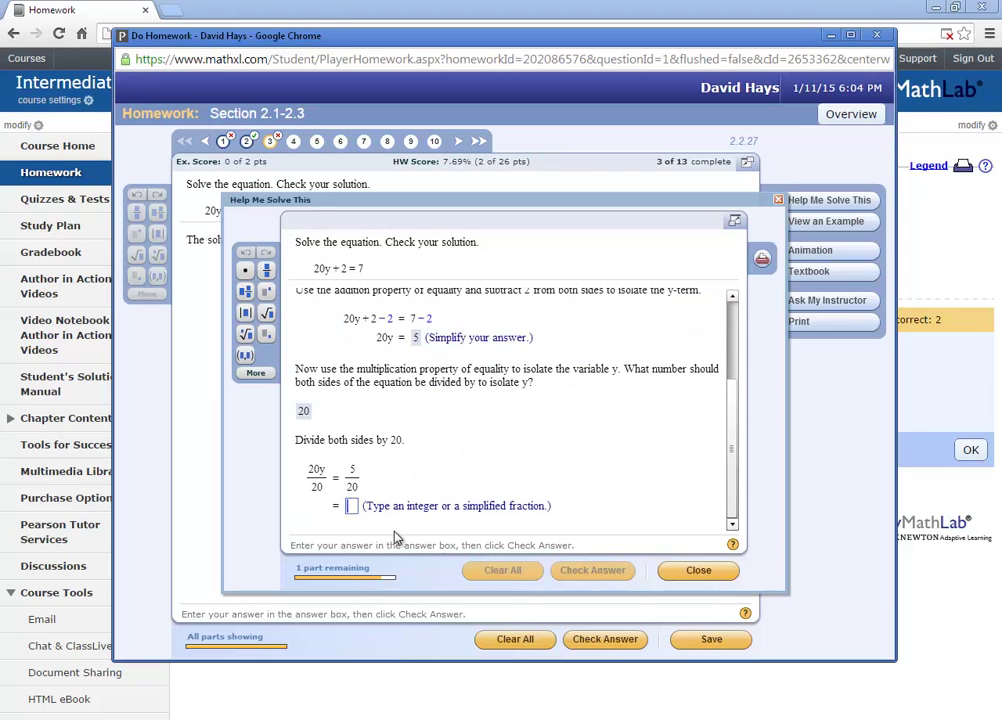
left_click(266, 272)
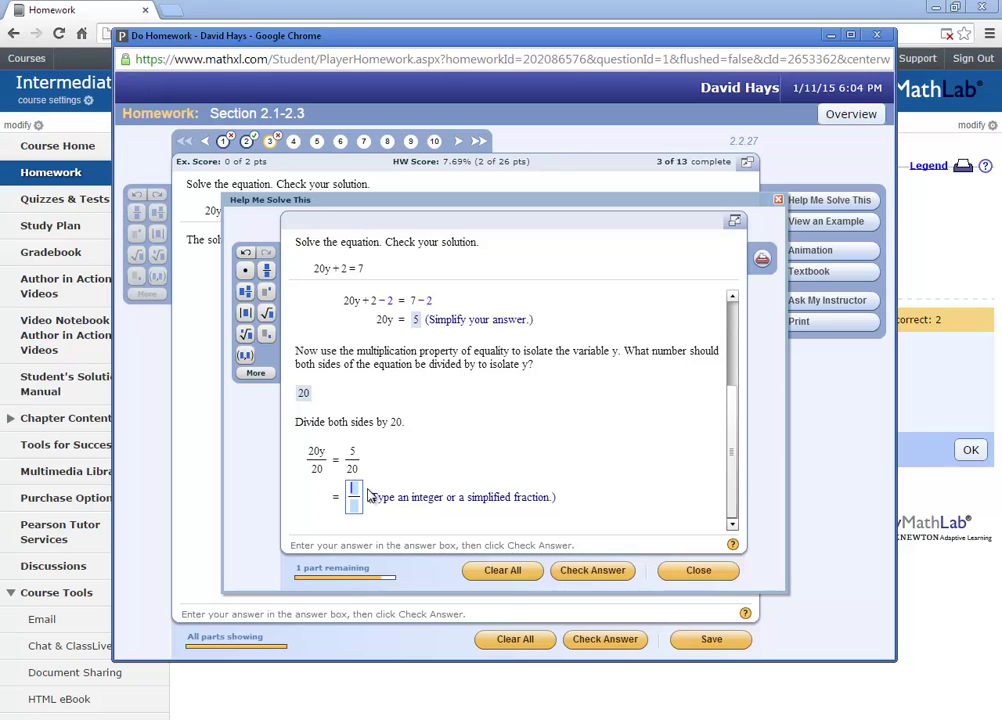
type("1")
key("Down")
type("4")
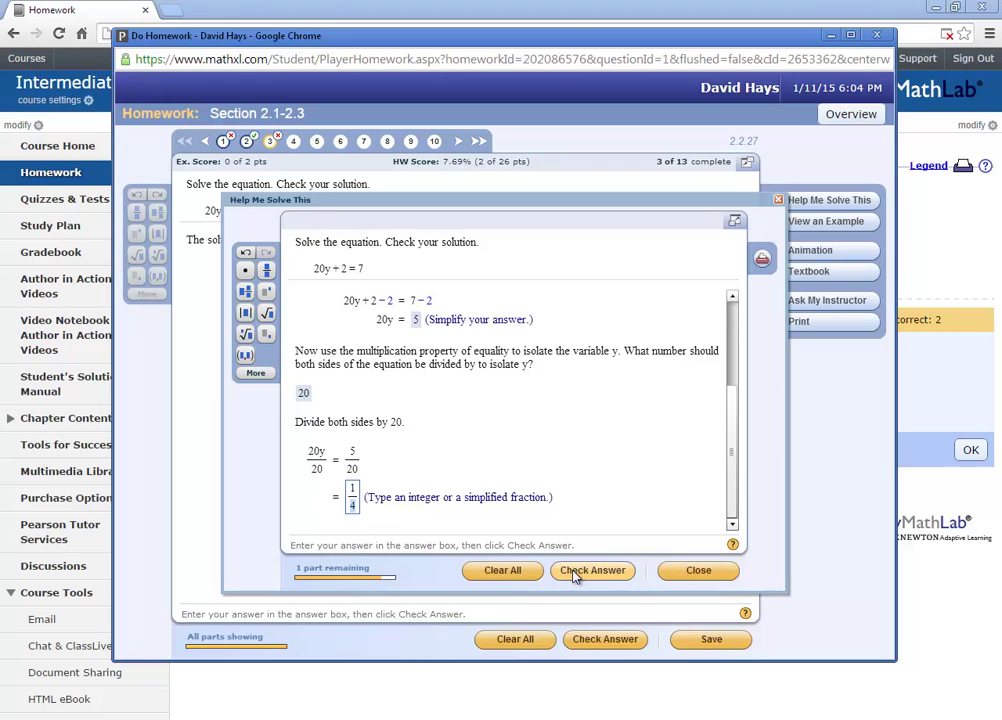
left_click(575, 573)
left_click(514, 407)
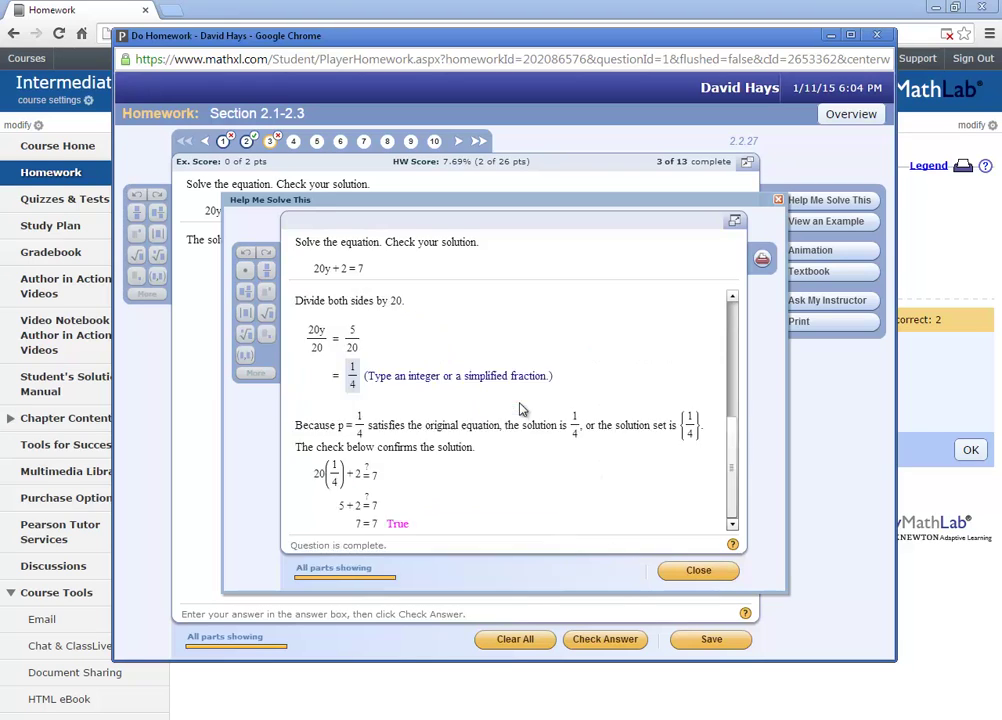
Step: Submit 2/3 for the new version 15y + 1 = 11, raising the homework score to 15.38%
left_click(697, 571)
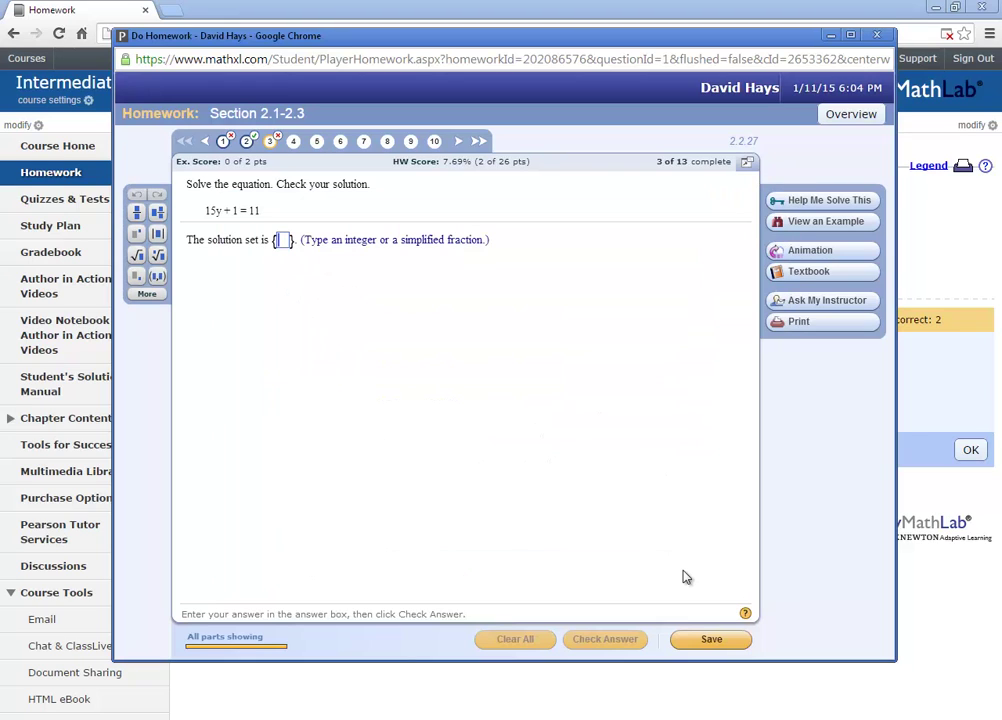
left_click(283, 241)
type("2/3")
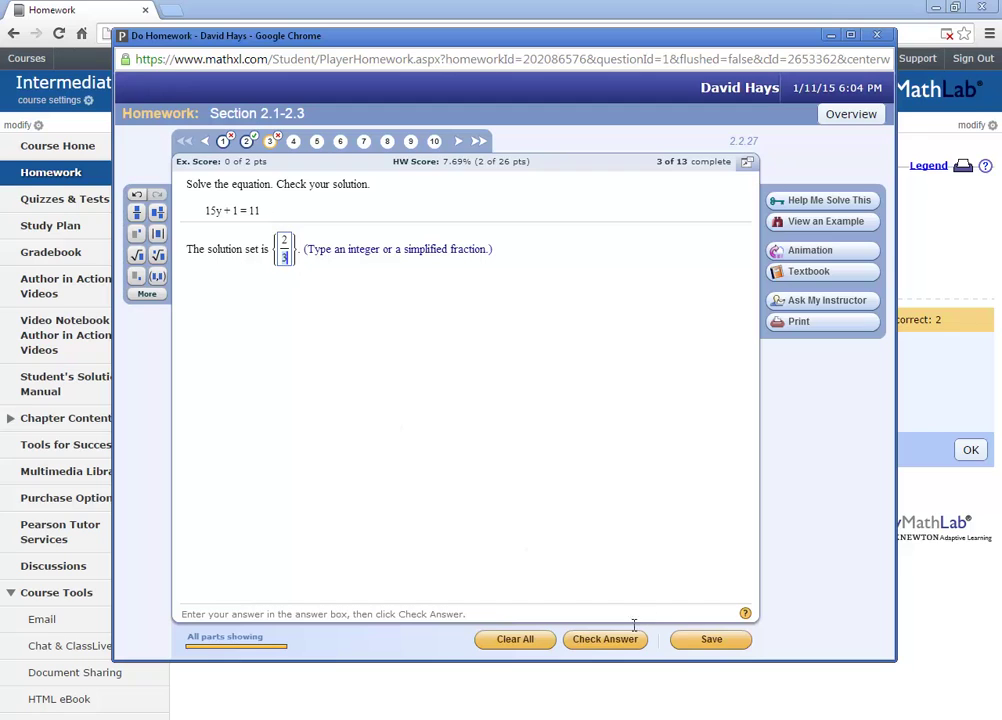
left_click(605, 639)
left_click(467, 413)
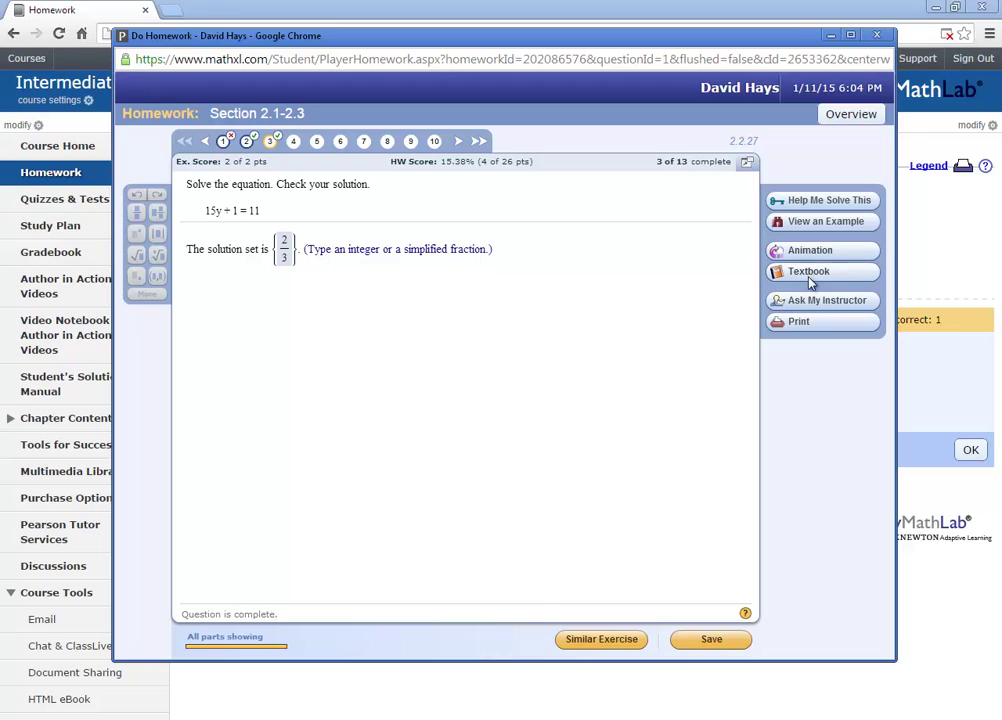
Step: Return to question 1, load a similar exercise, and solve 2x + 3 = 13 with 5
left_click(431, 142)
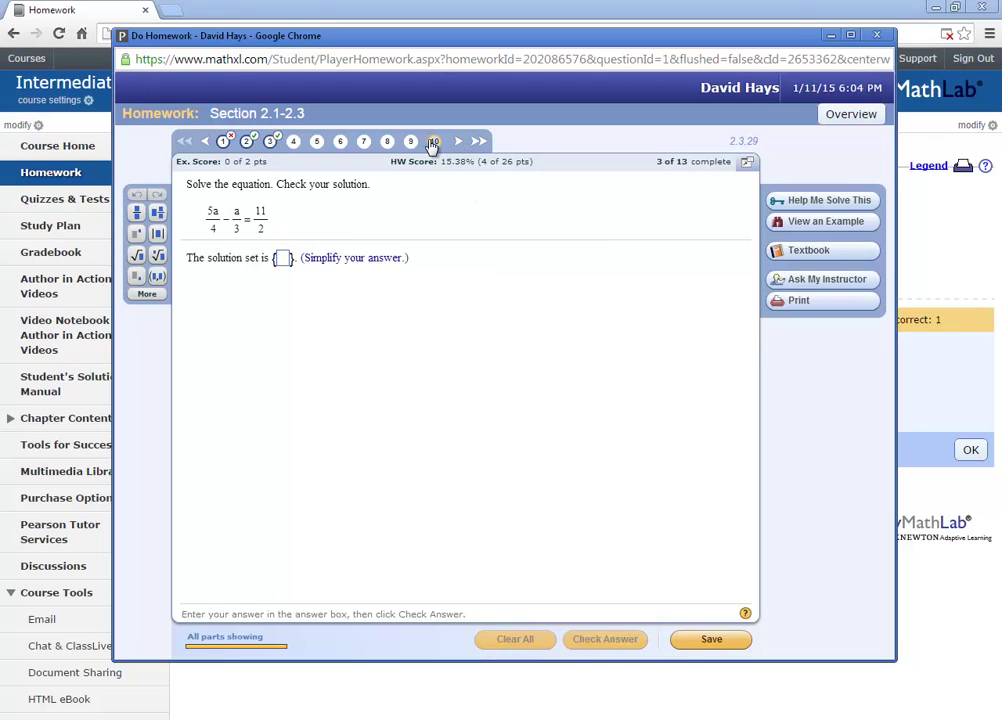
left_click(367, 142)
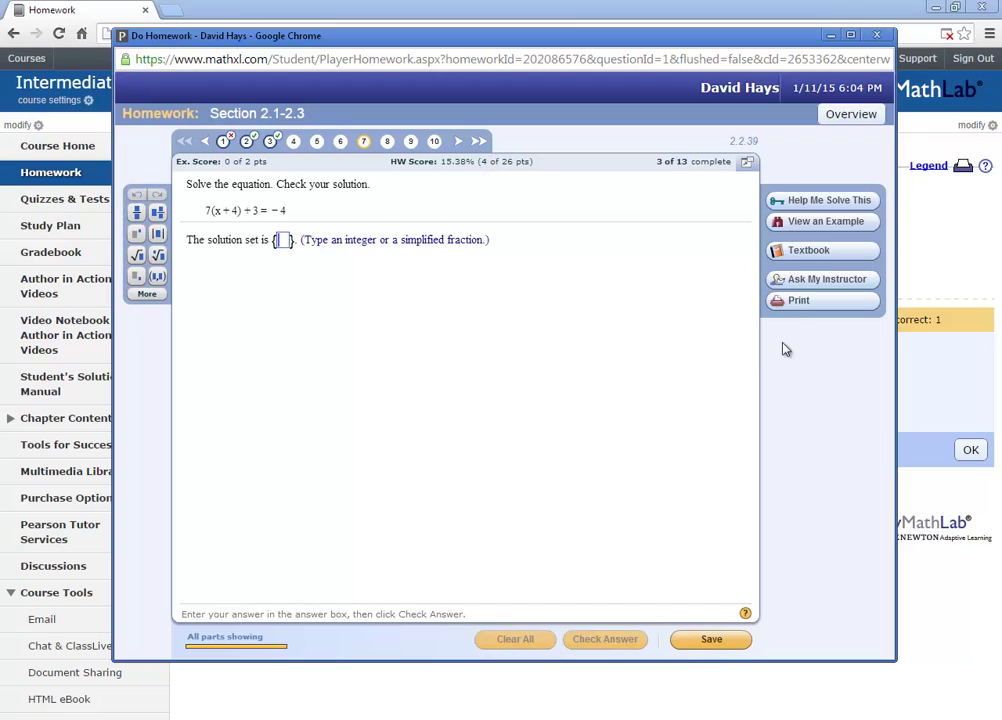
left_click(224, 142)
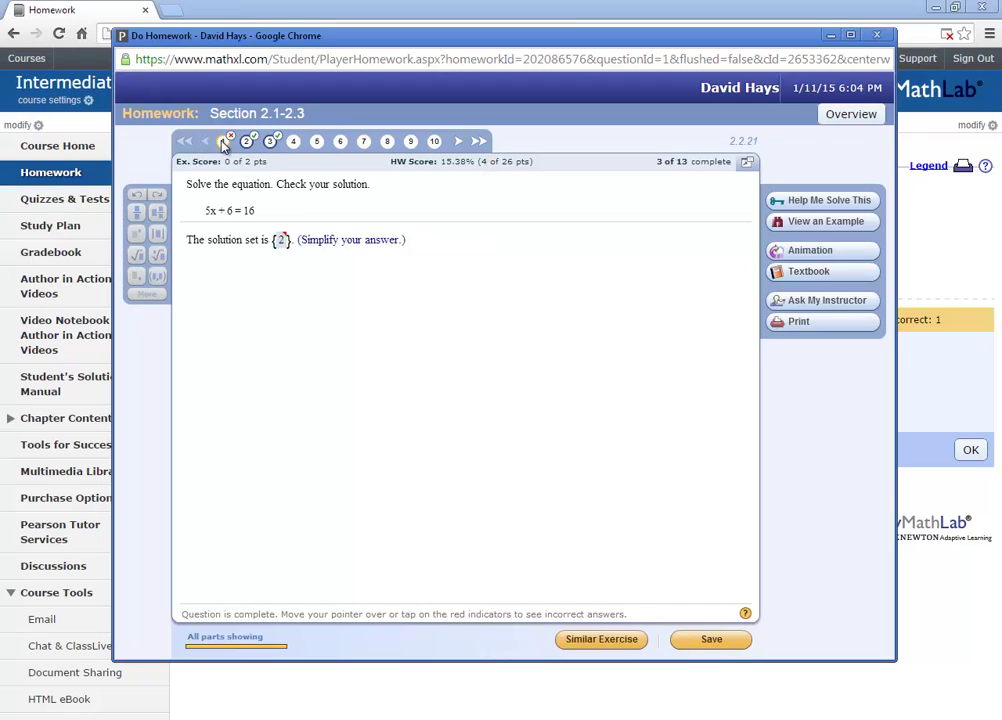
left_click(586, 643)
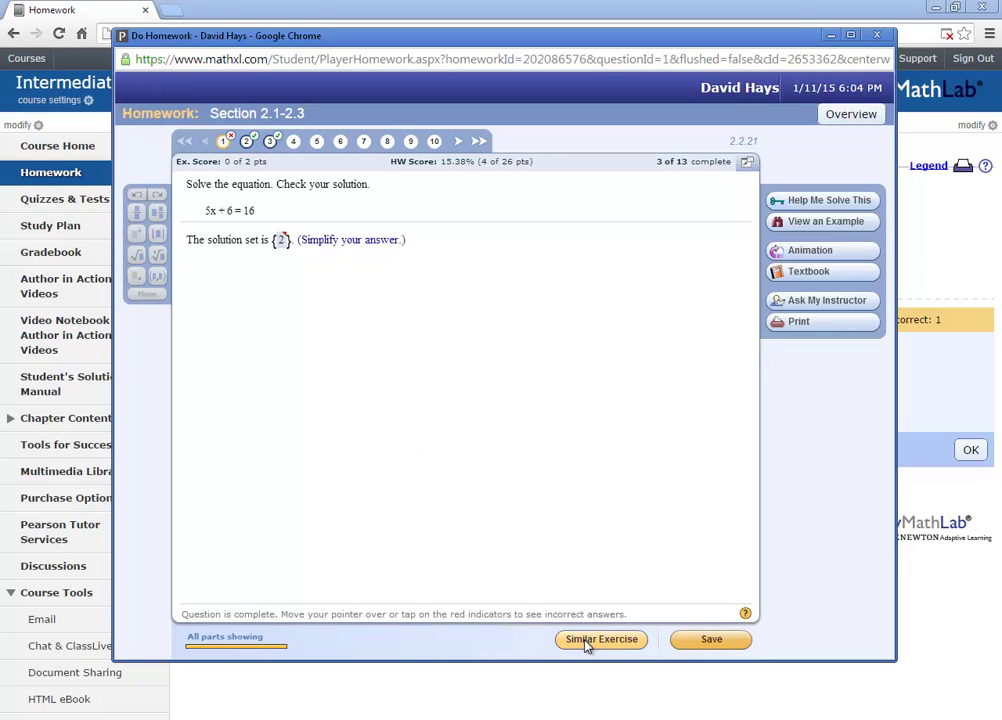
left_click(284, 243)
type("5")
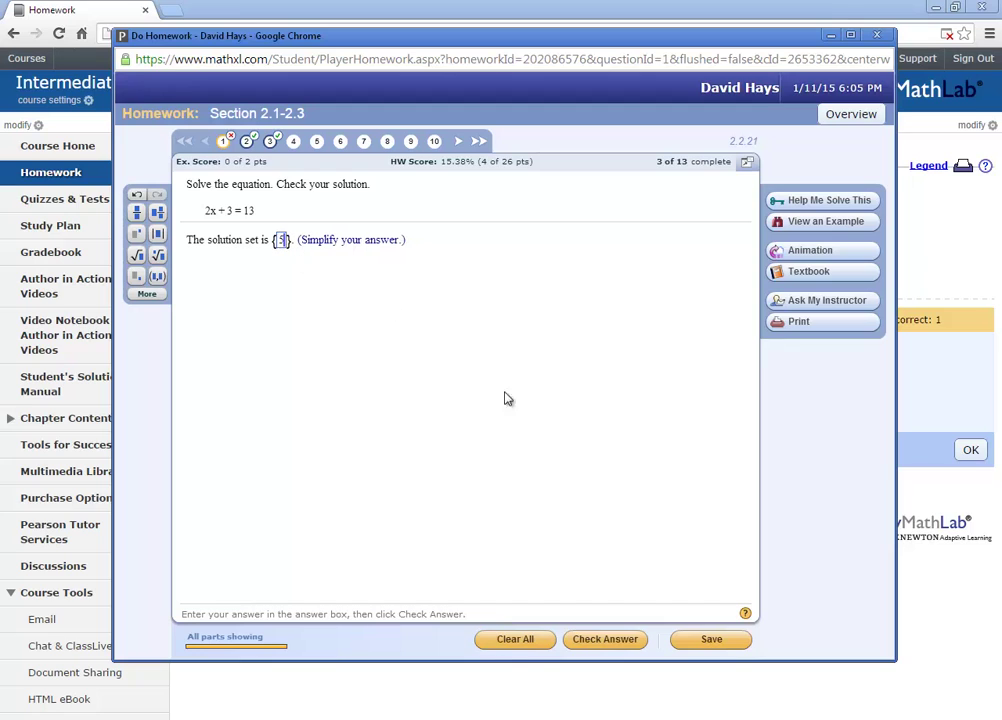
left_click(606, 638)
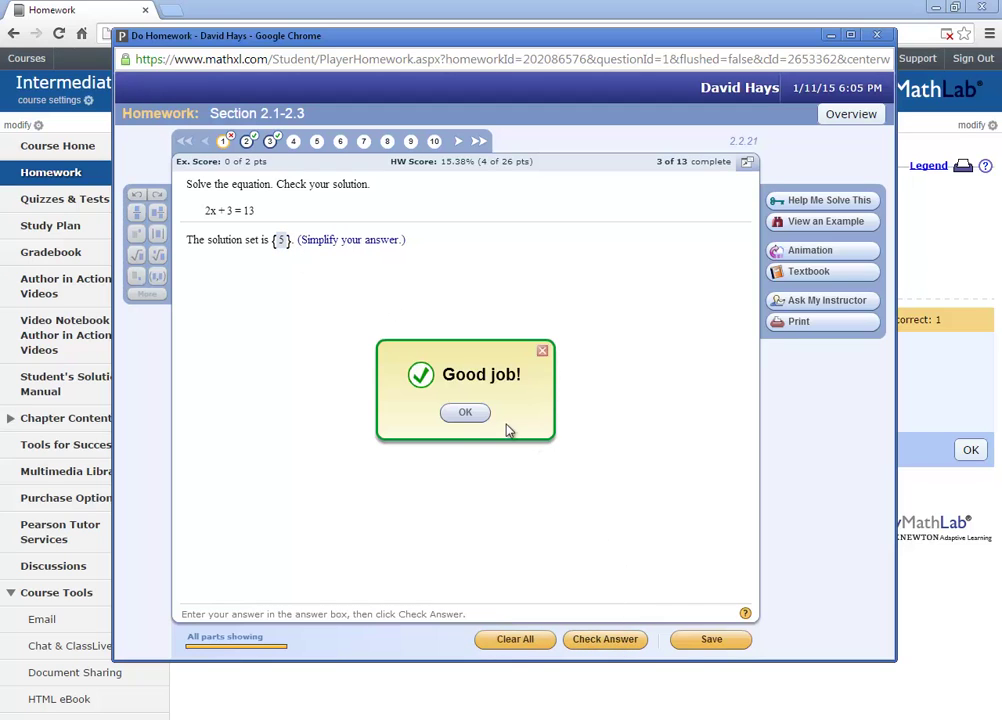
left_click(466, 413)
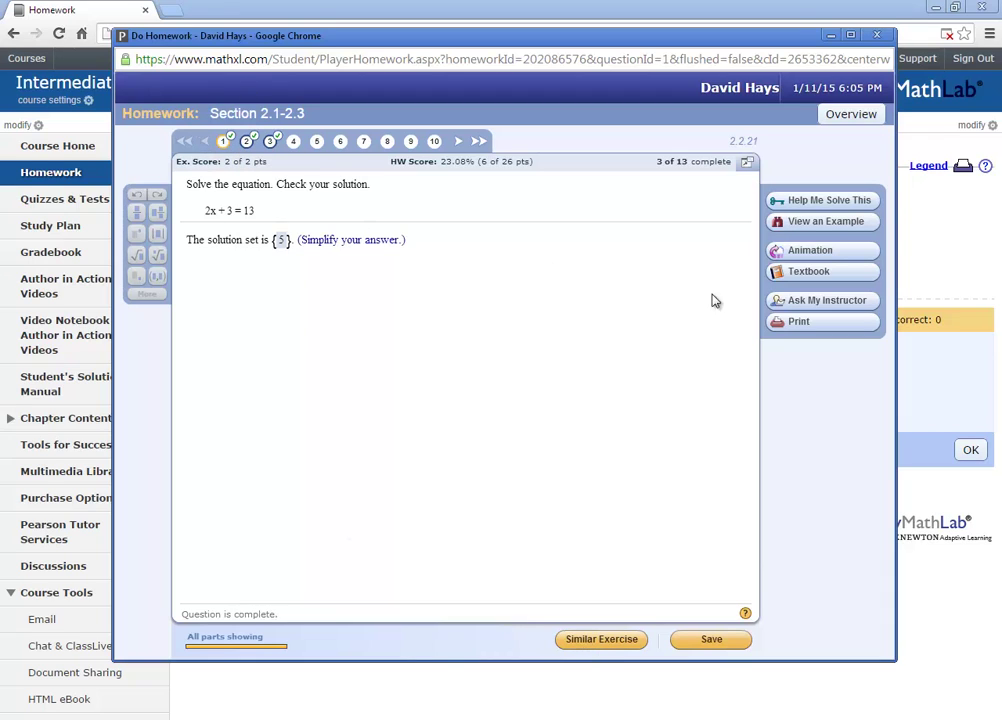
Step: Leave the homework window and show the Quizzes & Tests list with the Chapter 1 Test due 01/12/15
left_click(876, 35)
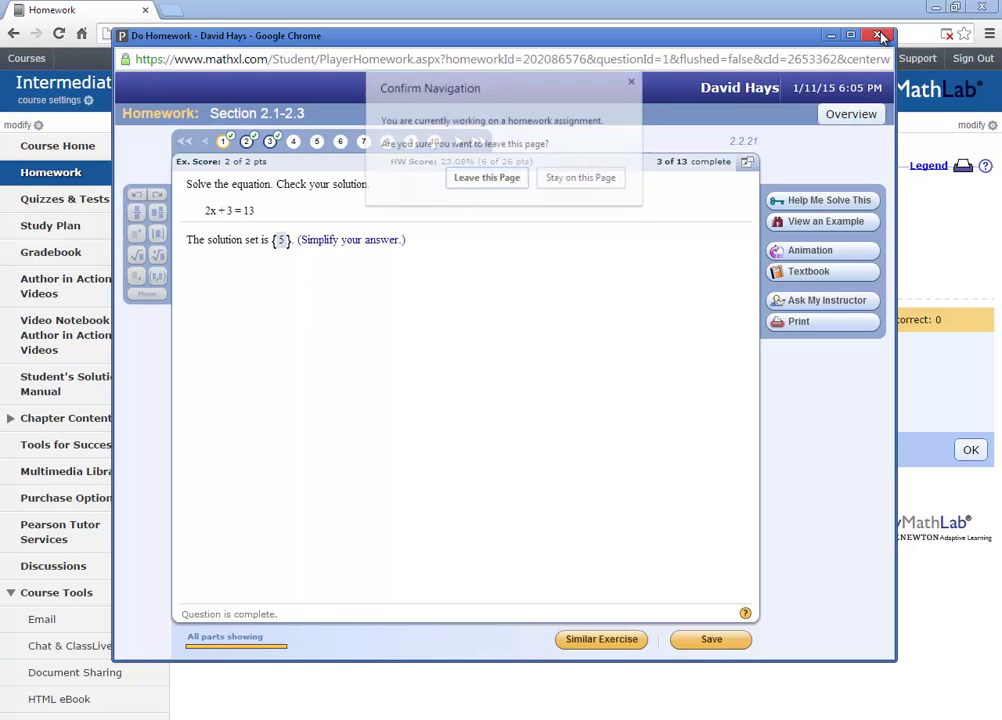
left_click(492, 186)
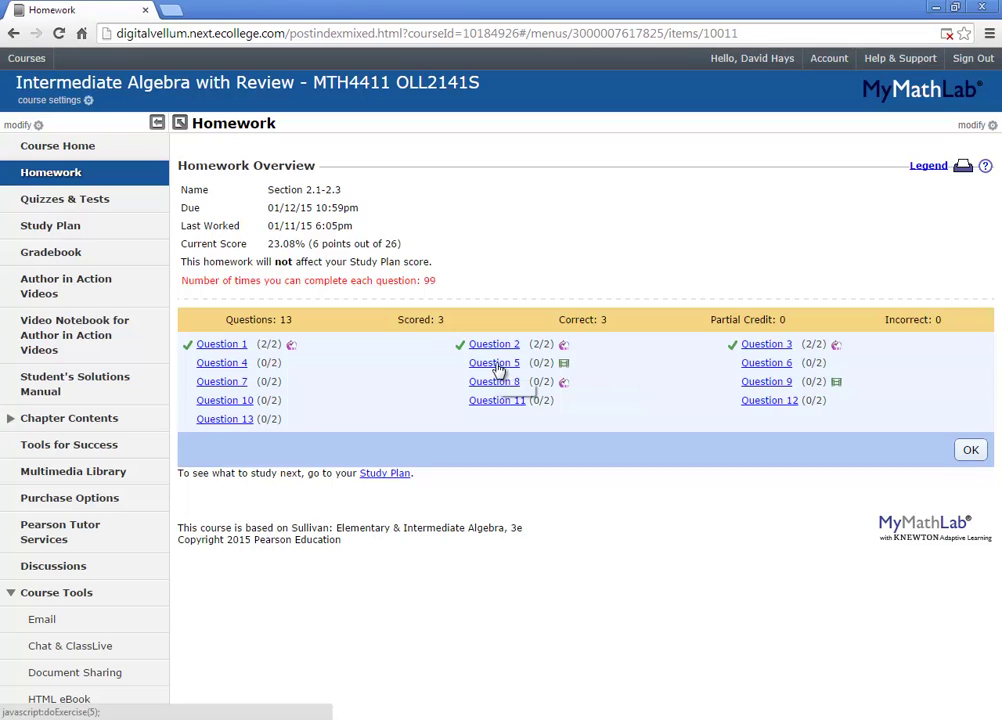
left_click(86, 207)
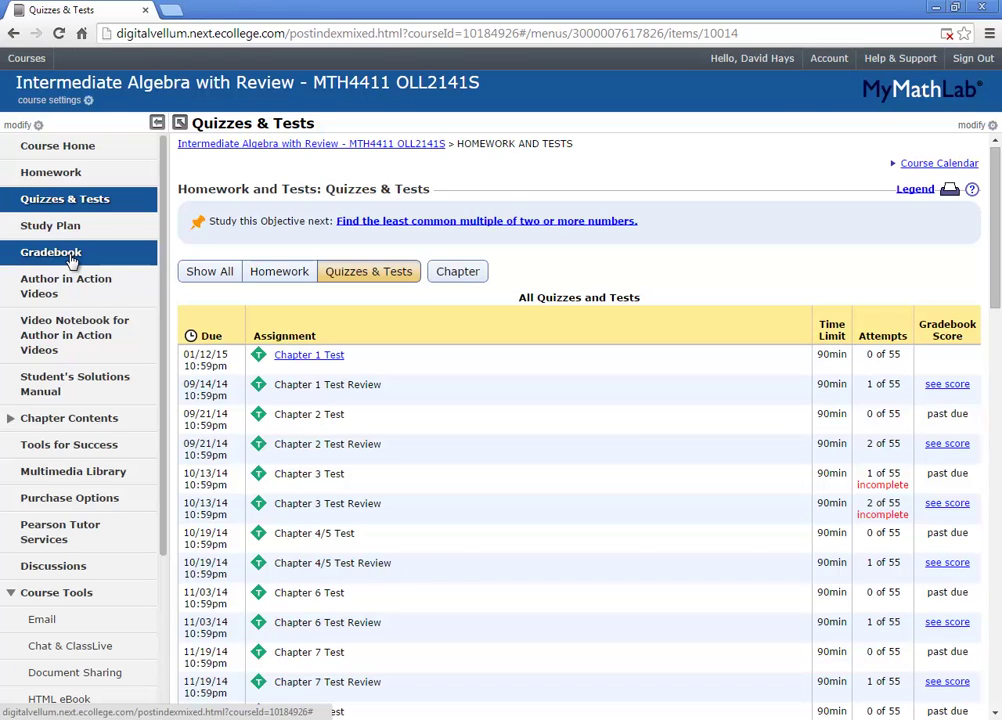
Step: View the Gradebook's overall score, then return to results showing Section 2.1-2.3 at 23.08%
left_click(72, 261)
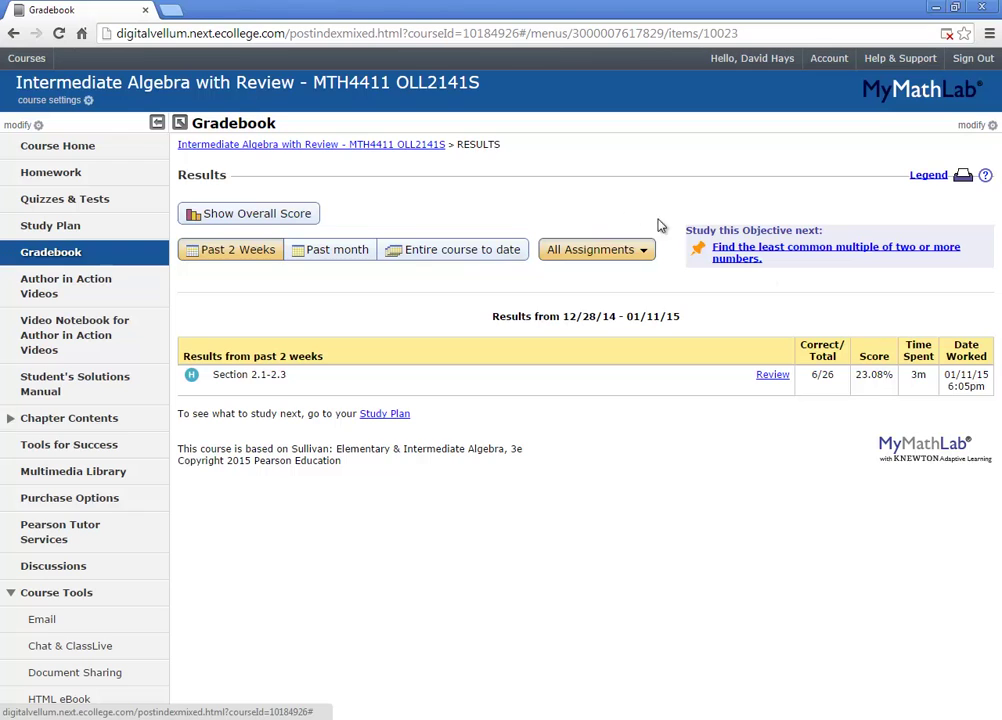
left_click(247, 214)
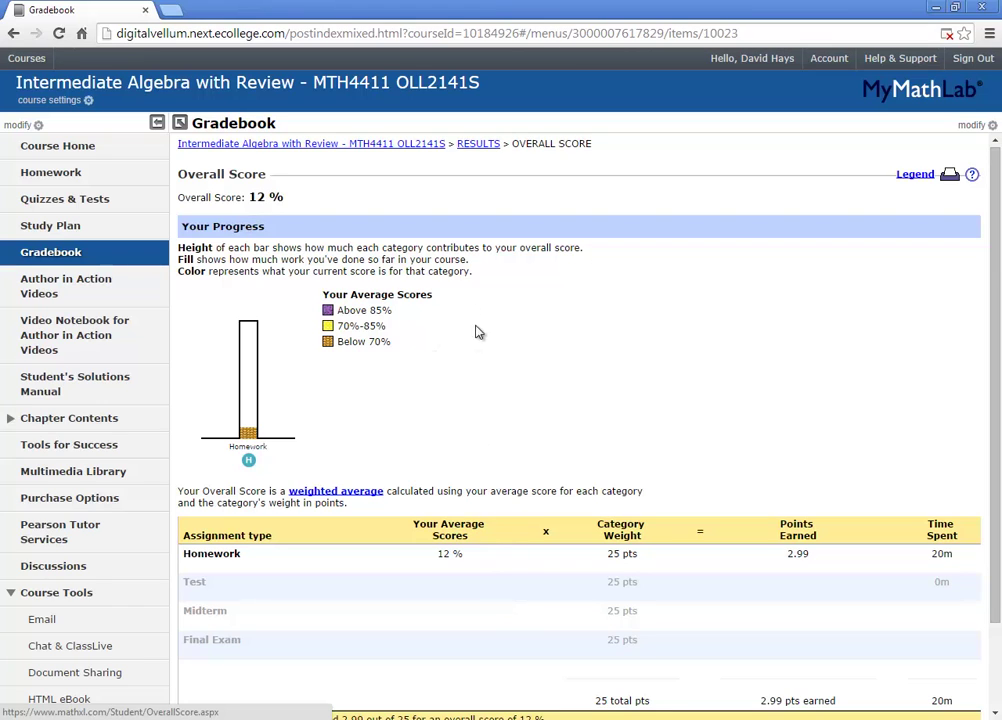
left_click(487, 149)
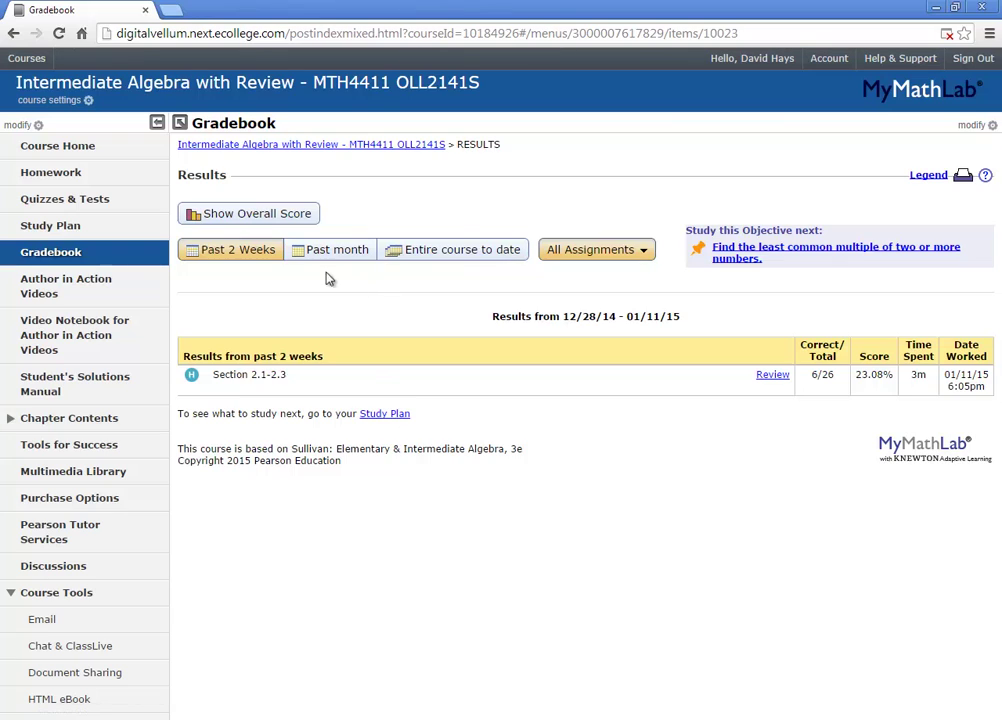
left_click(646, 253)
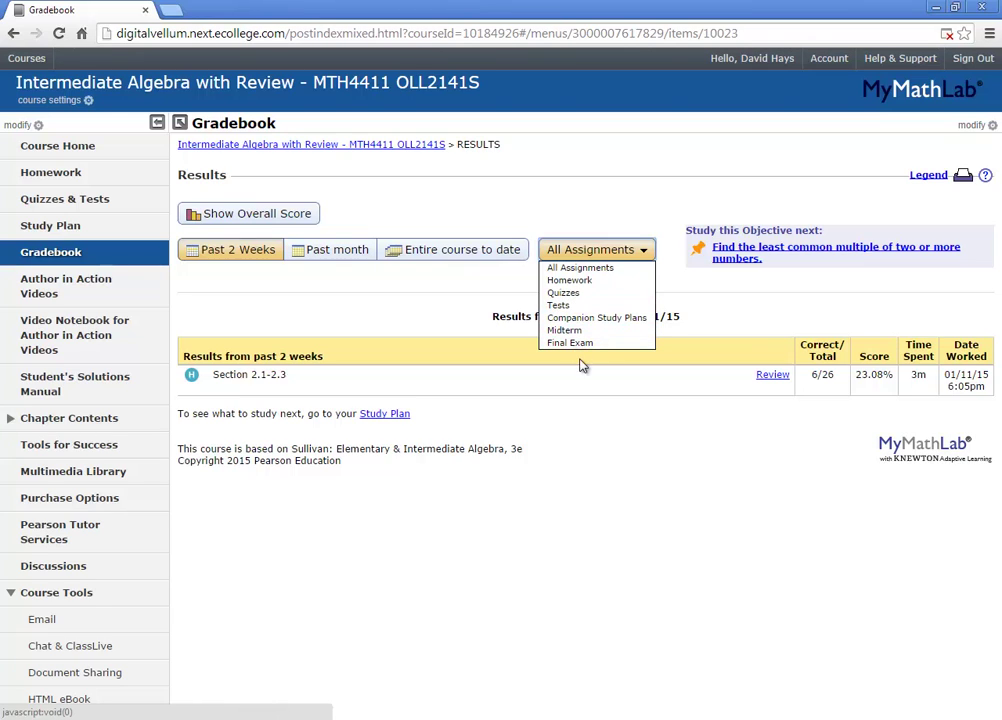
left_click(447, 522)
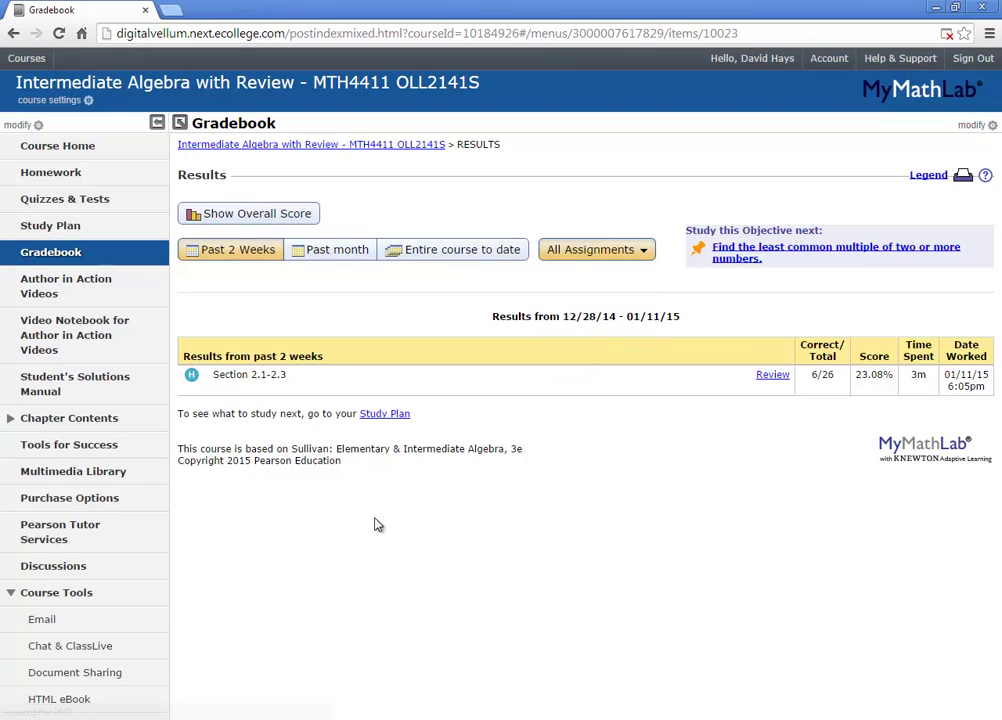
Step: Go through Chapter Contents to Chapter 1, Section 1.1 'Success in Mathematics', and scroll the sidebar down
left_click(55, 424)
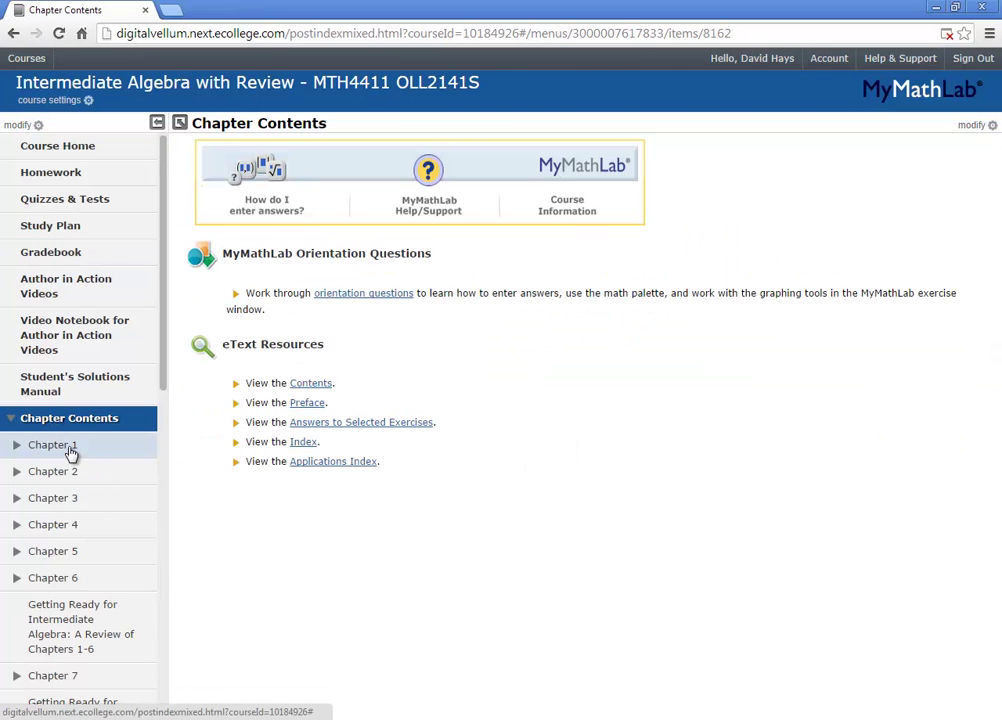
left_click(70, 452)
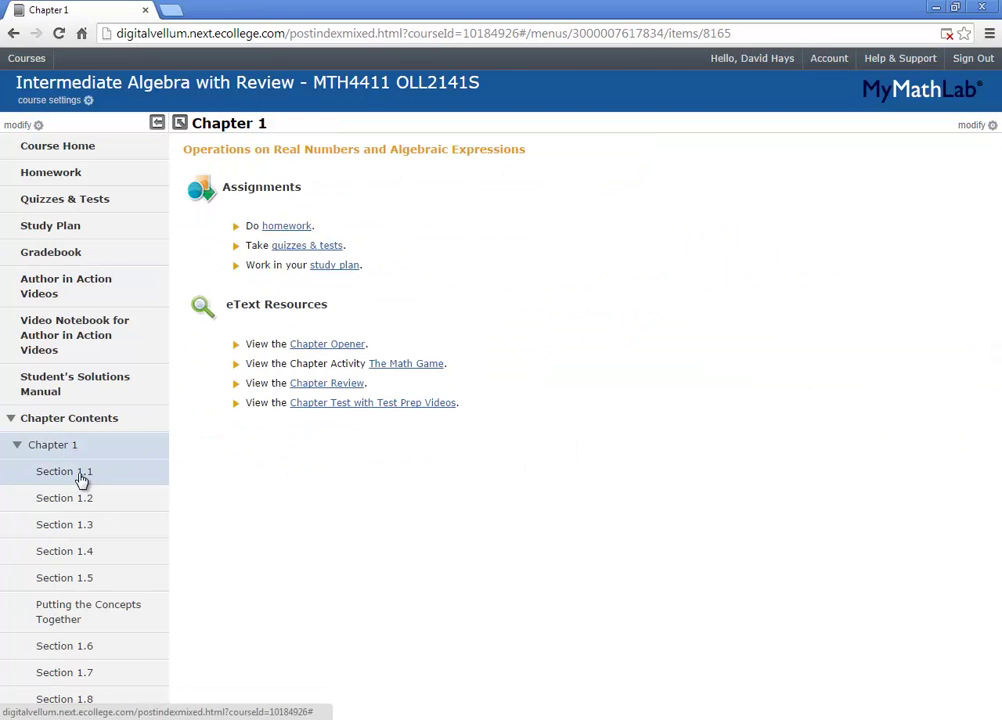
left_click(68, 479)
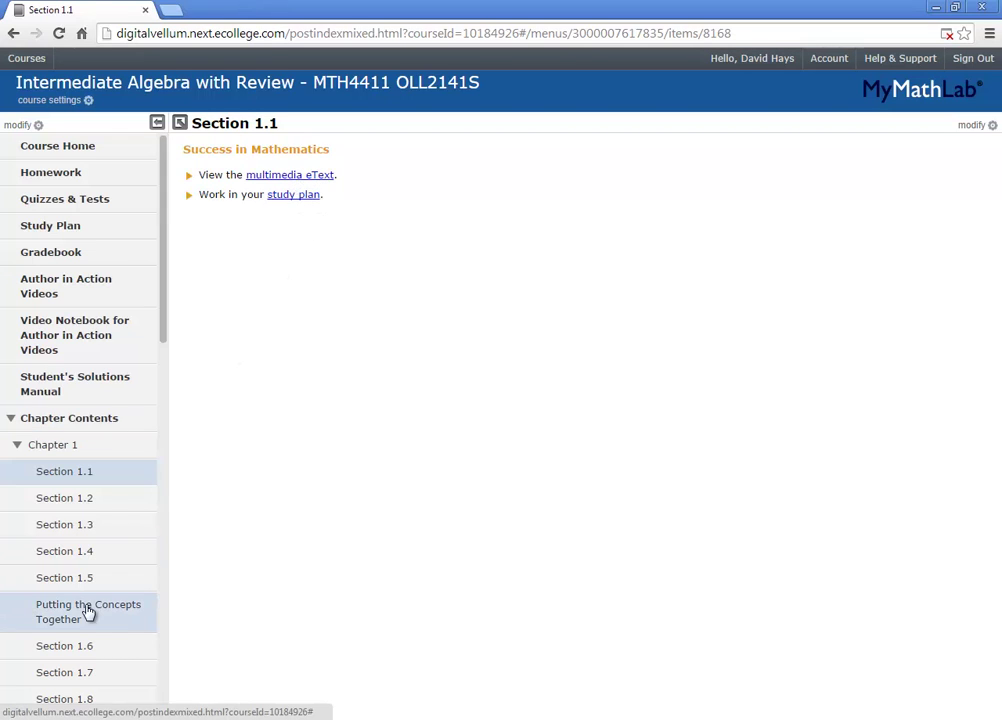
scroll(89, 456, "down", 2)
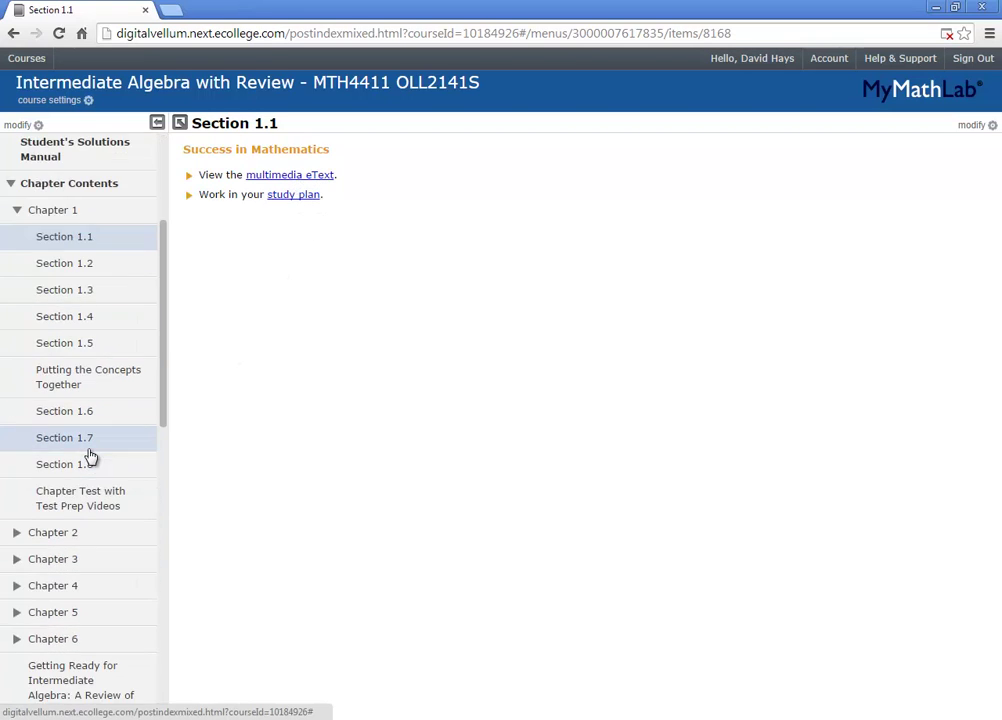
scroll(89, 456, "down", 5)
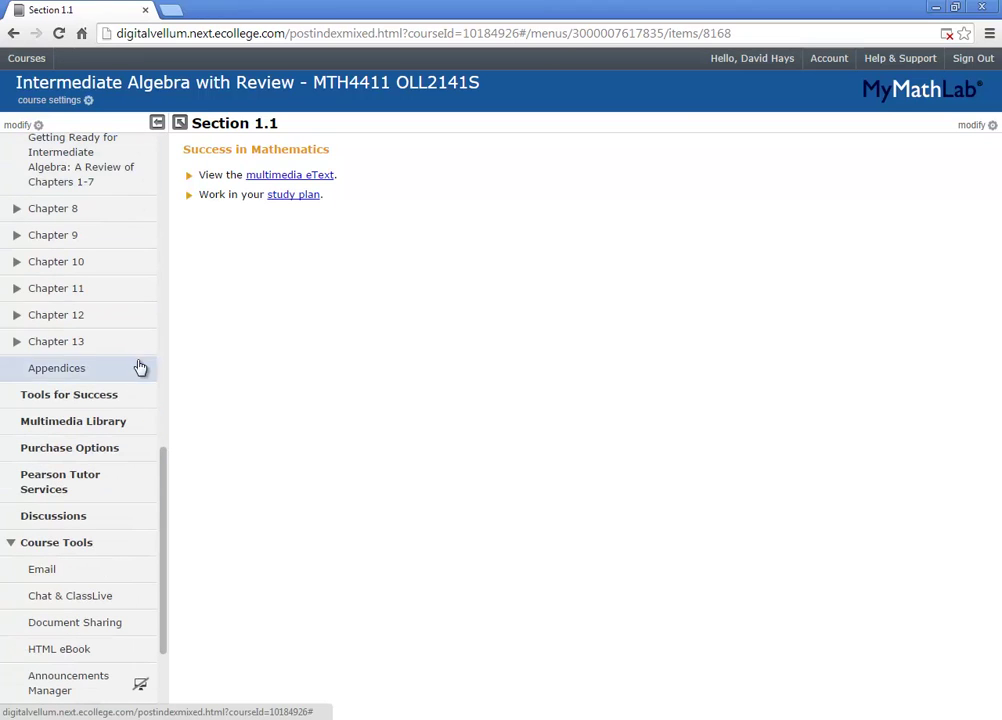
Step: Show the Tools for Success page with review cards, Math Workbook and graphing calculator help
left_click(100, 403)
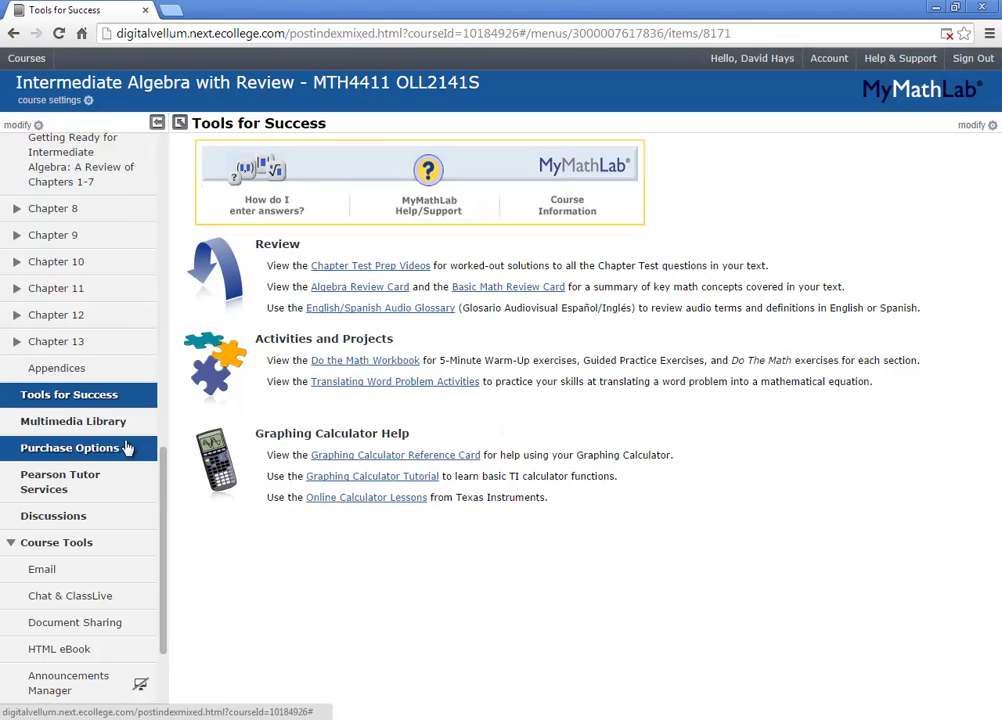
Step: Go to the Multimedia Library page from the left sidebar
left_click(58, 430)
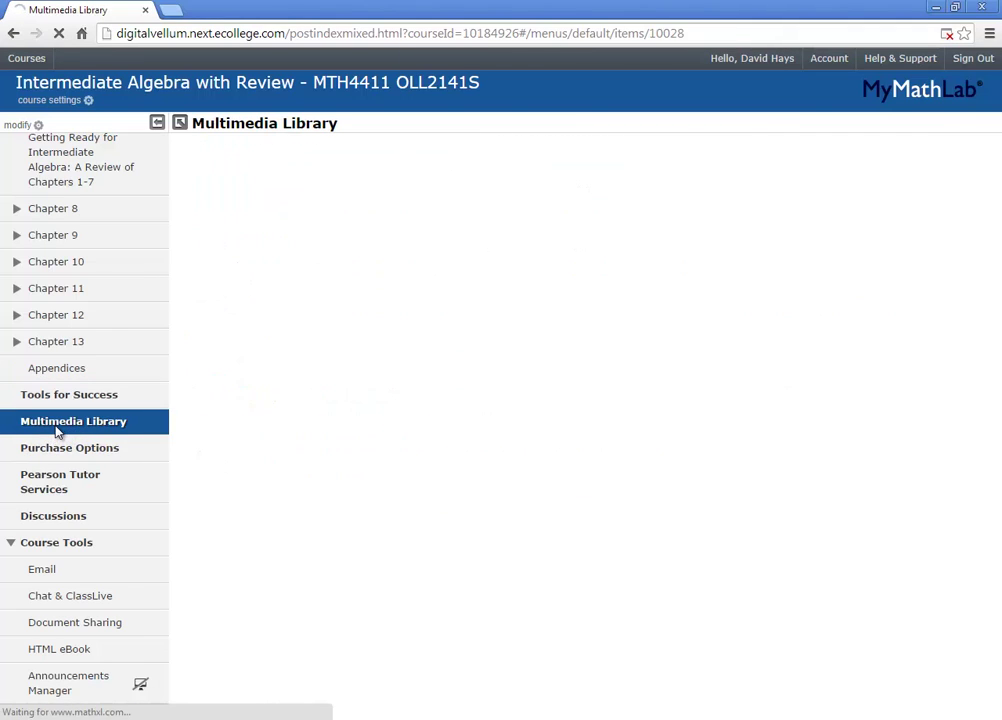